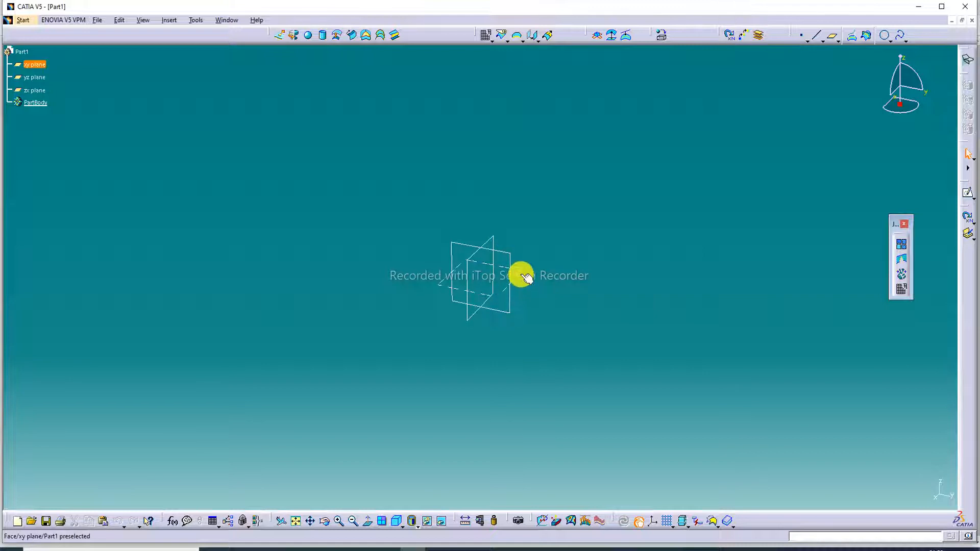
Sketch a centered rectangle about 191 by 131 mm around the origin on the xy plane.
{"action": "left_click", "coordinate": [967, 193]}
{"action": "left_click", "coordinate": [702, 38]}
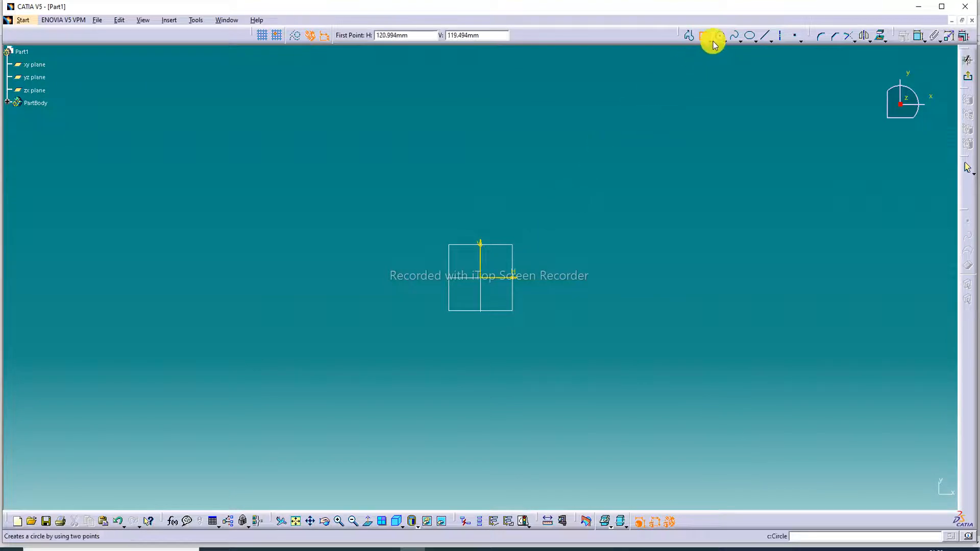
{"action": "left_click", "coordinate": [711, 42]}
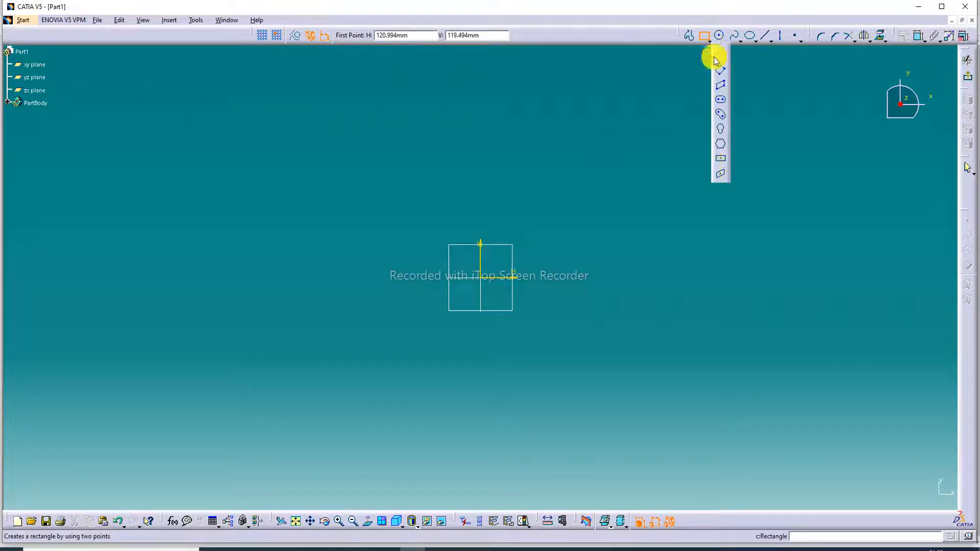
{"action": "left_click", "coordinate": [729, 158]}
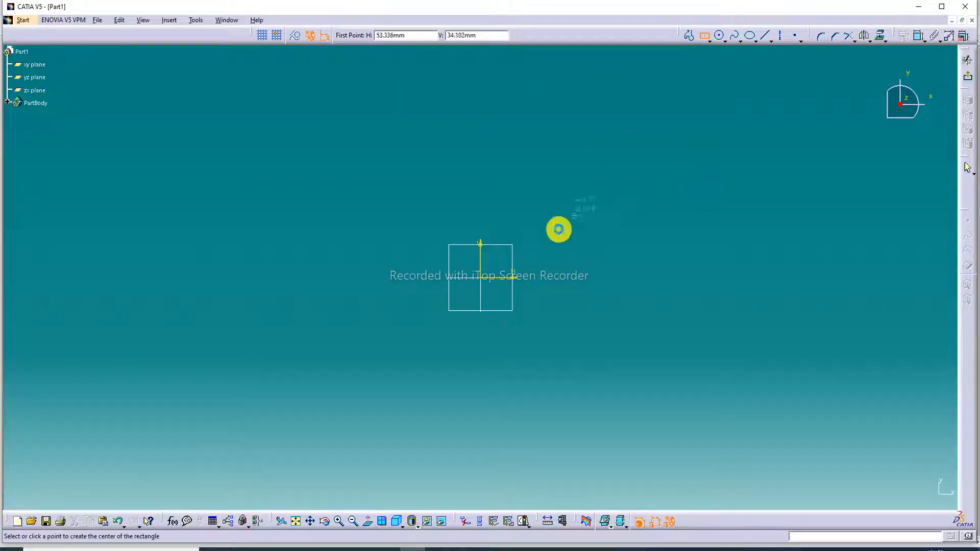
{"action": "left_click", "coordinate": [485, 279]}
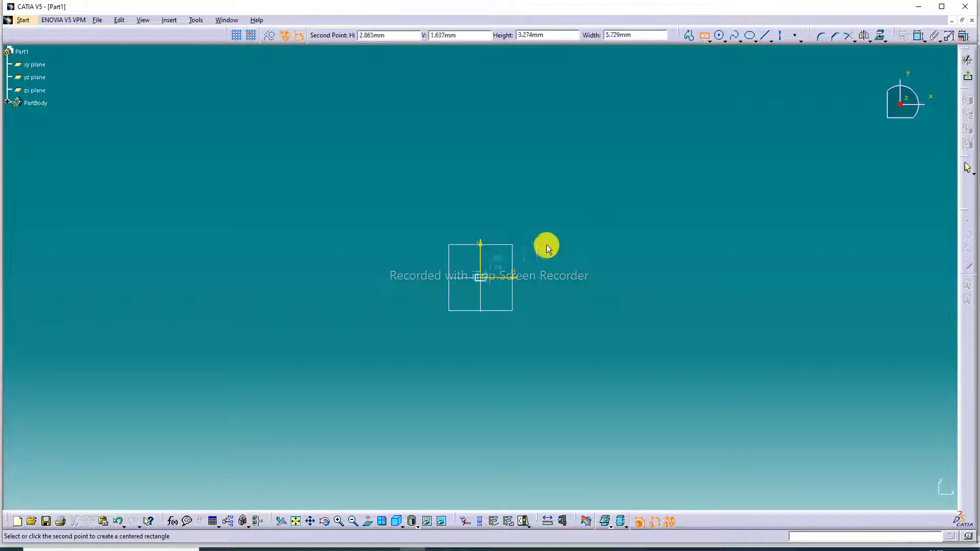
{"action": "left_click", "coordinate": [660, 151]}
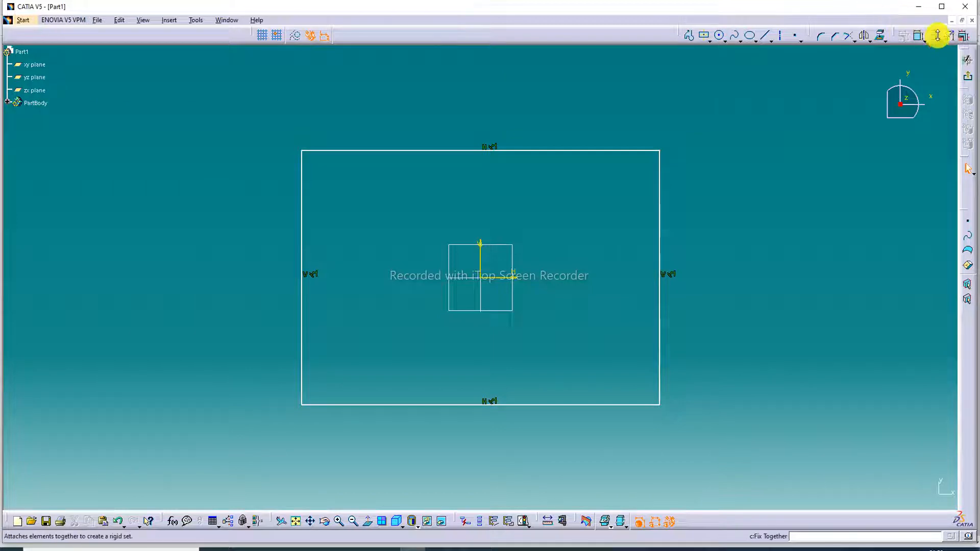
Add dimensional constraints for the rectangle's horizontal width and vertical height.
{"action": "left_click", "coordinate": [922, 42]}
{"action": "left_click", "coordinate": [514, 150]}
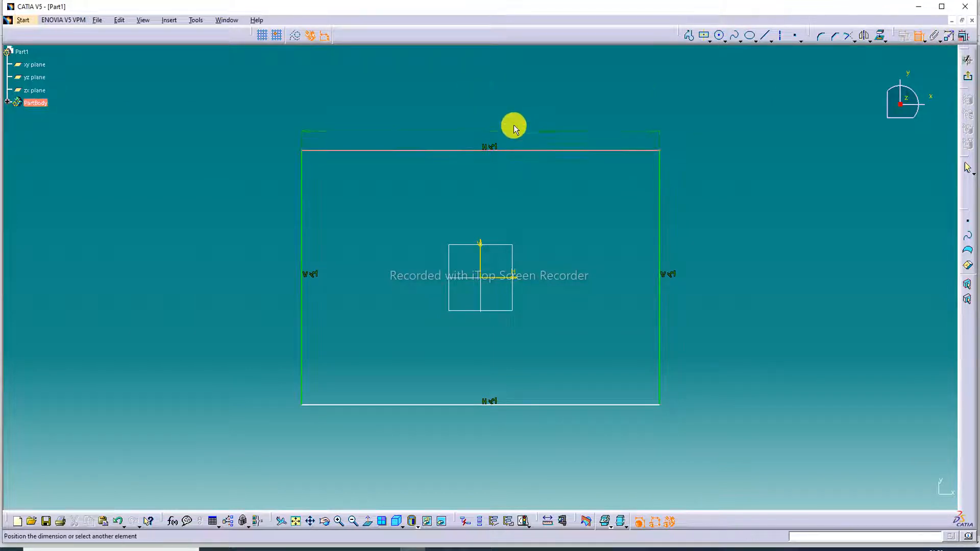
{"action": "left_click", "coordinate": [514, 122]}
{"action": "left_click", "coordinate": [920, 37]}
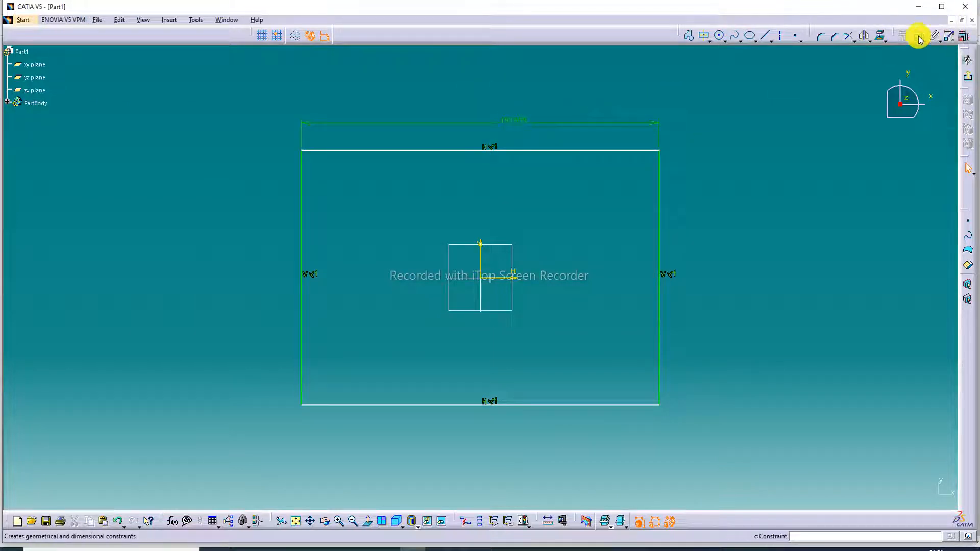
{"action": "left_click", "coordinate": [660, 256]}
{"action": "left_click", "coordinate": [689, 265]}
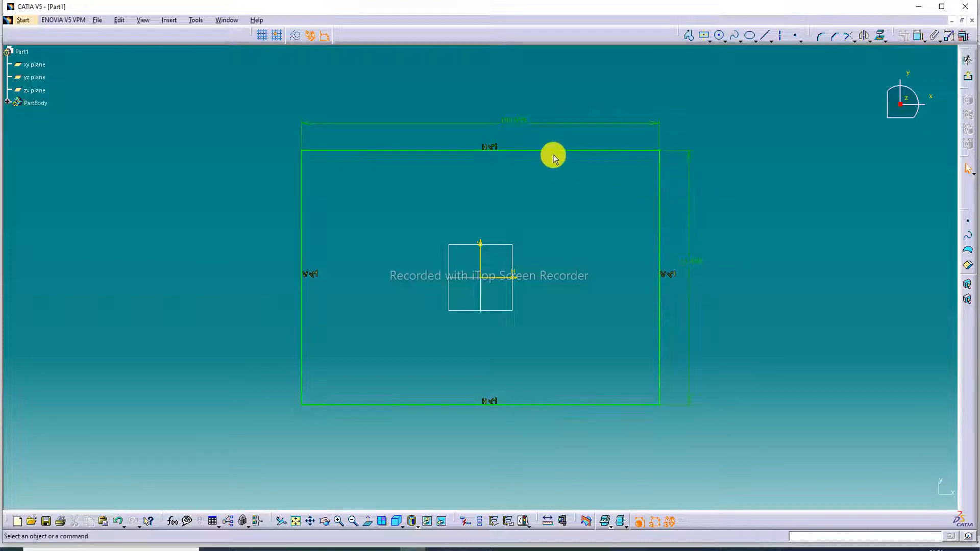
Set the rectangle's width to 120 mm and its height to 100 mm, and exit the sketch.
{"action": "double_click", "coordinate": [512, 123]}
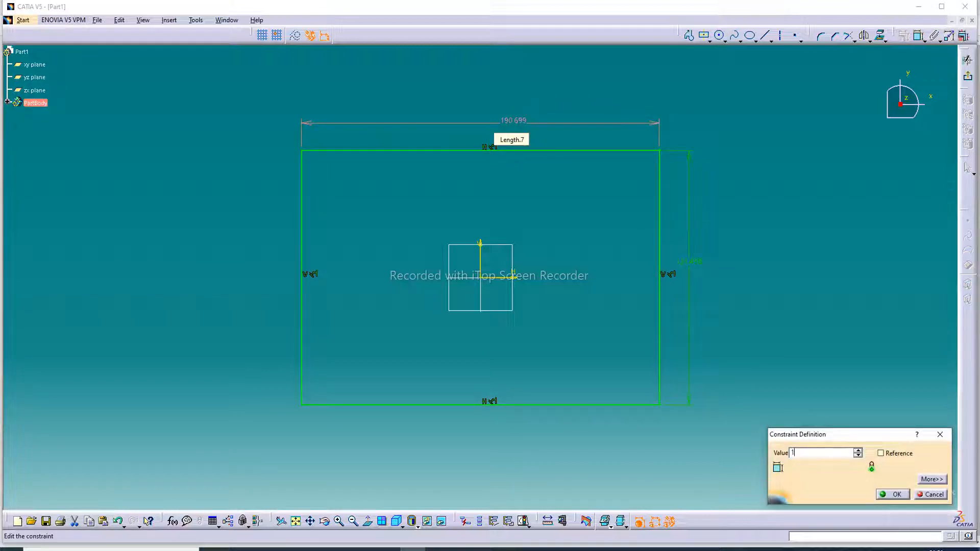
{"action": "key", "text": "Return"}
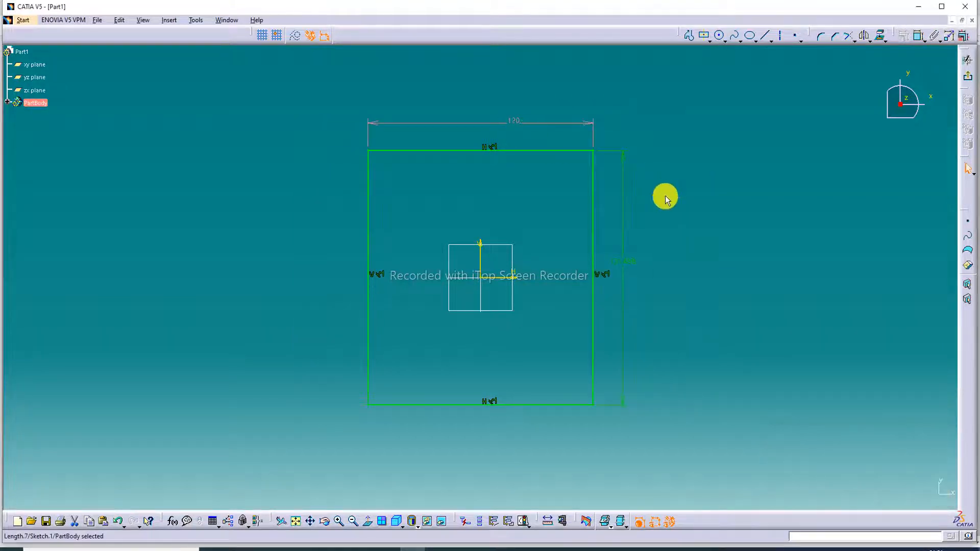
{"action": "left_click", "coordinate": [625, 266]}
{"action": "double_click", "coordinate": [627, 260]}
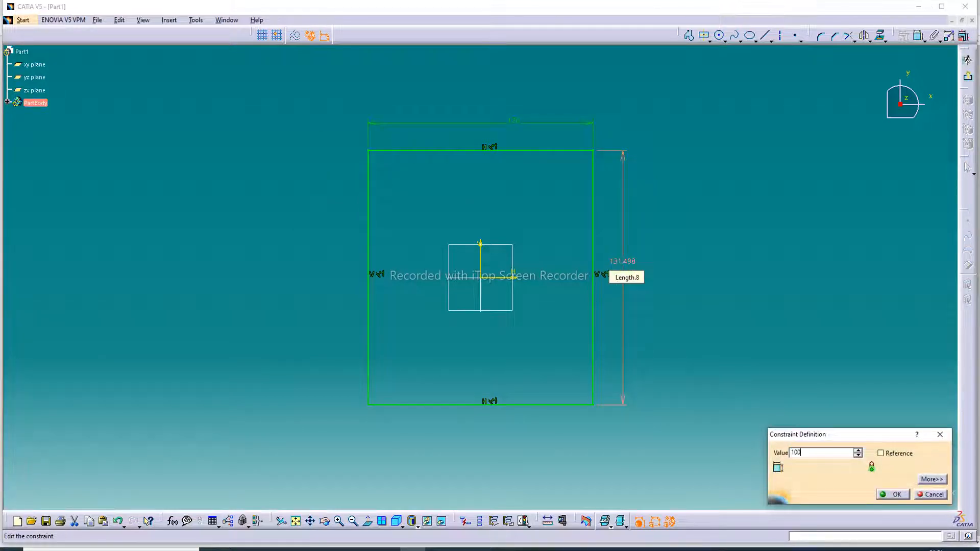
{"action": "key", "text": "Return"}
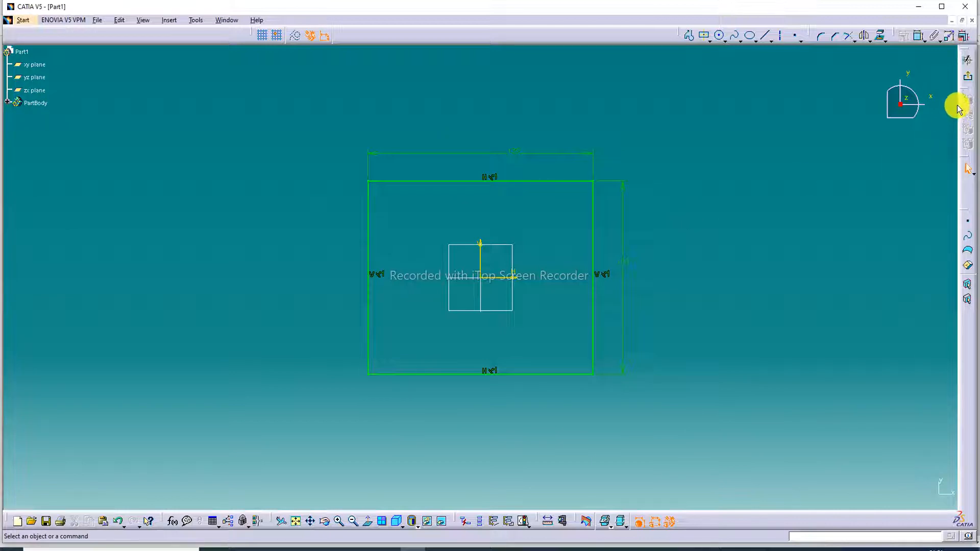
{"action": "left_click", "coordinate": [969, 77]}
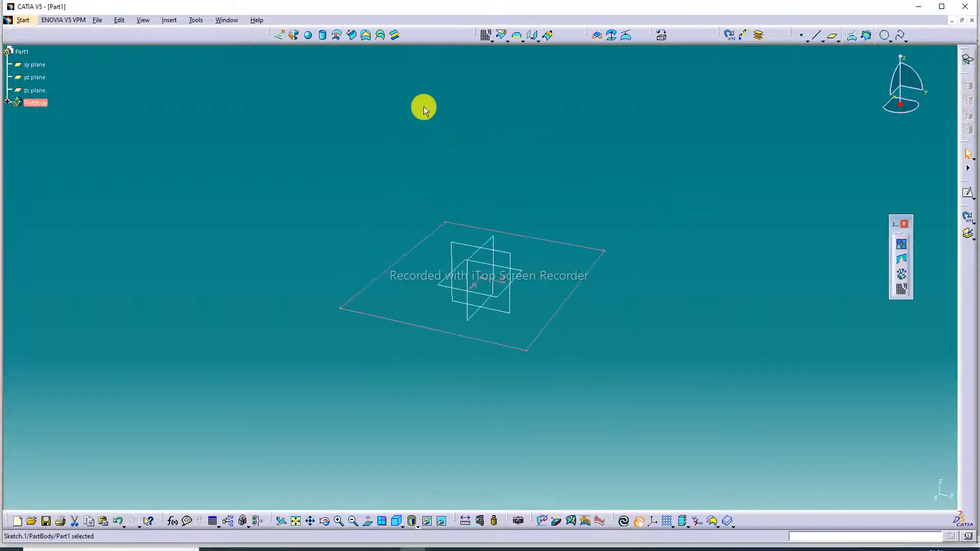
Extrude the rectangle sketch as a surface, 46 mm for Limit 1 and 29 mm for Limit 2.
{"action": "left_click", "coordinate": [286, 40]}
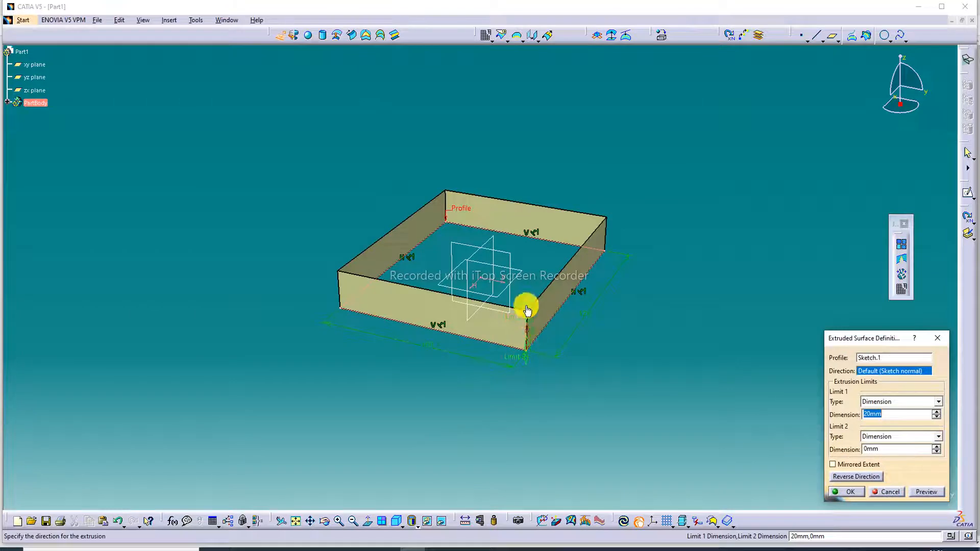
{"action": "left_click_drag", "start_coordinate": [528, 310], "coordinate": [529, 256]}
{"action": "left_click_drag", "start_coordinate": [528, 359], "coordinate": [530, 404]}
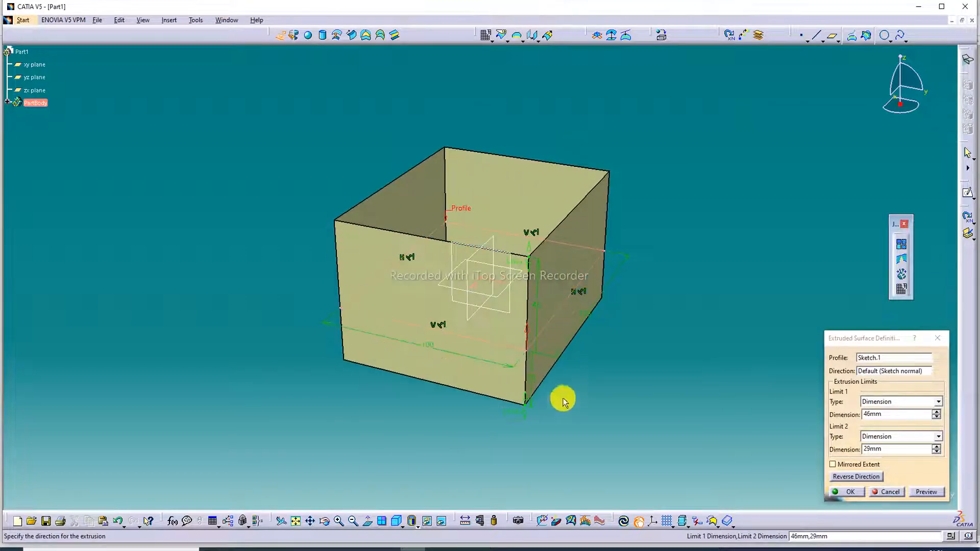
{"action": "left_click", "coordinate": [867, 491]}
Close the upper opening of the extruded box with a Fill surface bounded by its four rim edges.
{"action": "middle_click_drag", "start_coordinate": [667, 146], "coordinate": [704, 109]}
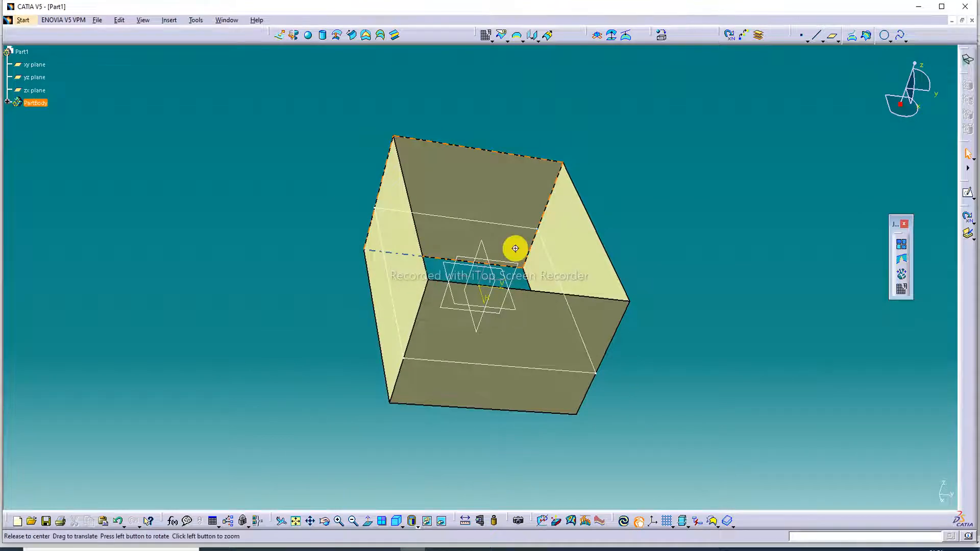
{"action": "middle_click_drag", "start_coordinate": [516, 248], "coordinate": [384, 225]}
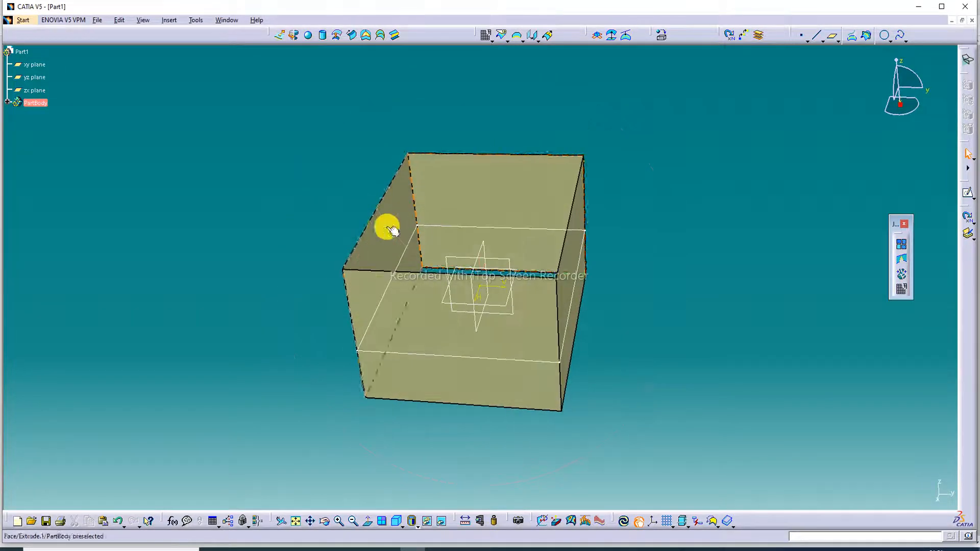
{"action": "left_click", "coordinate": [367, 37]}
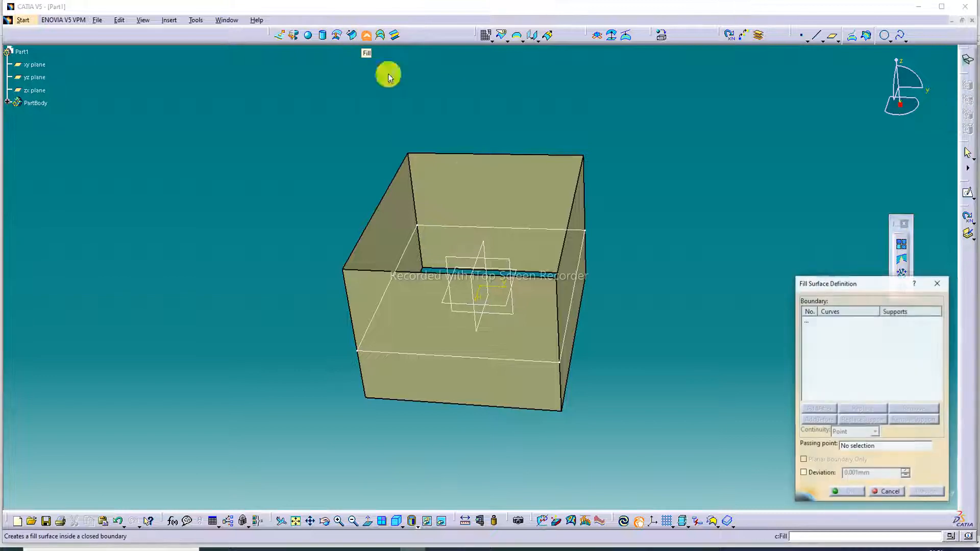
{"action": "left_click", "coordinate": [498, 158]}
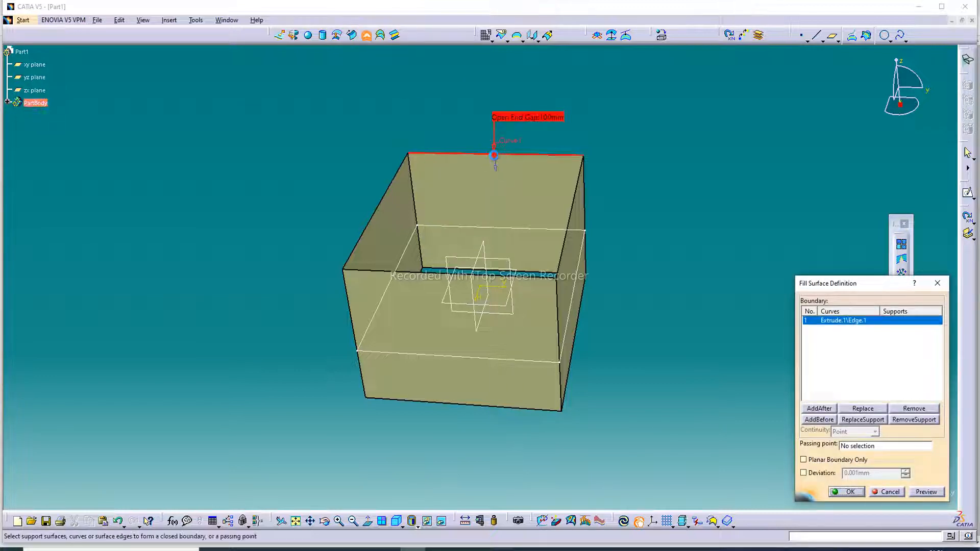
{"action": "left_click", "coordinate": [397, 182]}
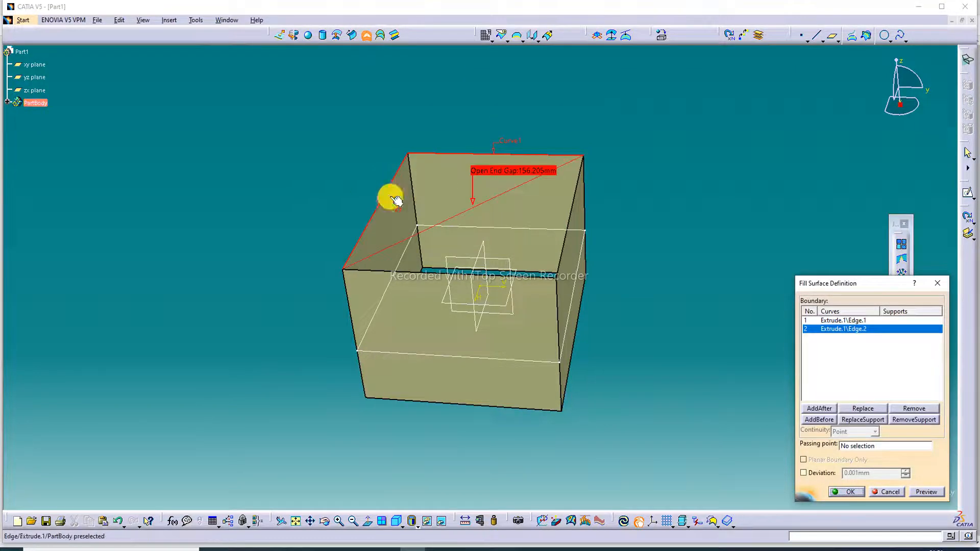
{"action": "left_click", "coordinate": [420, 273]}
{"action": "left_click", "coordinate": [564, 250]}
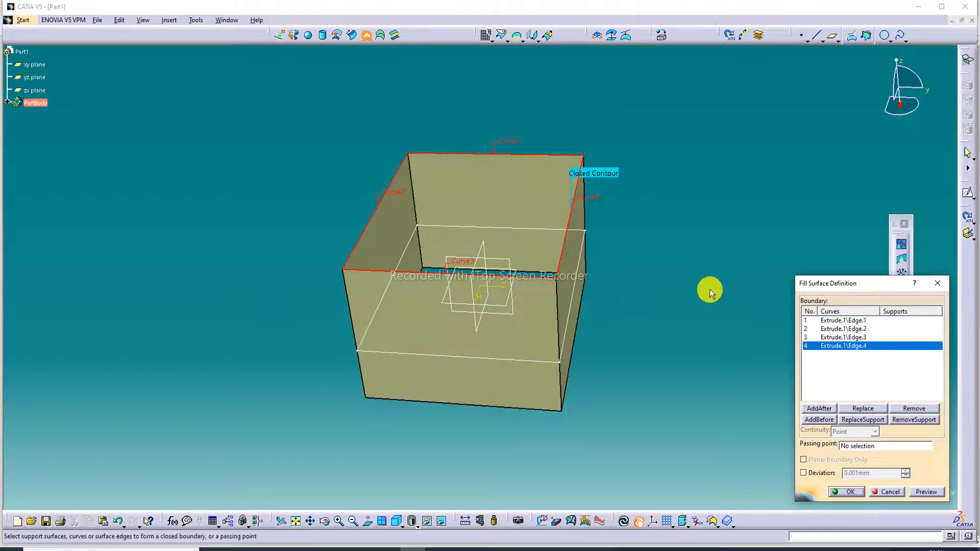
{"action": "left_click", "coordinate": [930, 496]}
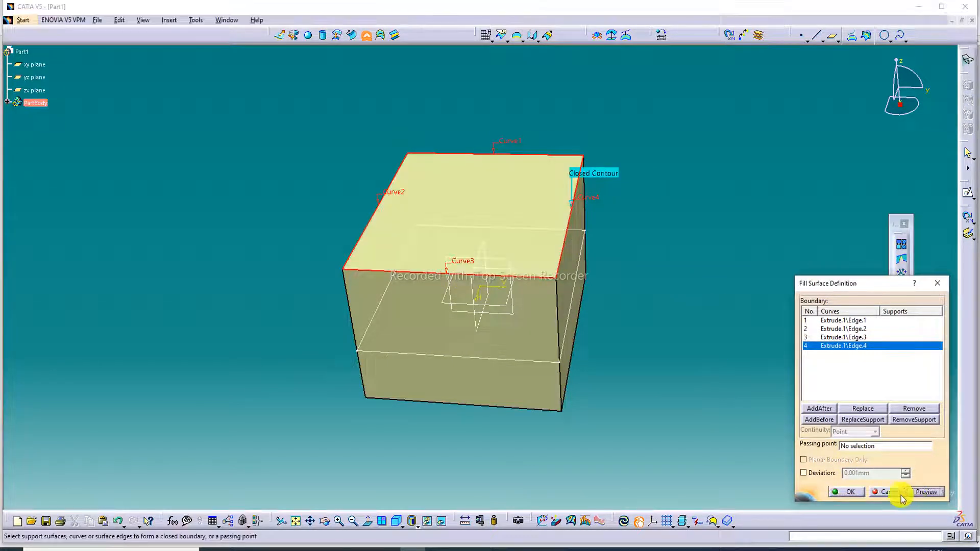
{"action": "left_click", "coordinate": [850, 492]}
Close the opposite, lower opening of the box with a second Fill surface through its four boundary edges.
{"action": "middle_click_drag", "start_coordinate": [691, 252], "coordinate": [475, 58]}
{"action": "middle_click_drag", "start_coordinate": [640, 188], "coordinate": [542, 115]}
{"action": "middle_click_drag", "start_coordinate": [623, 167], "coordinate": [523, 51]}
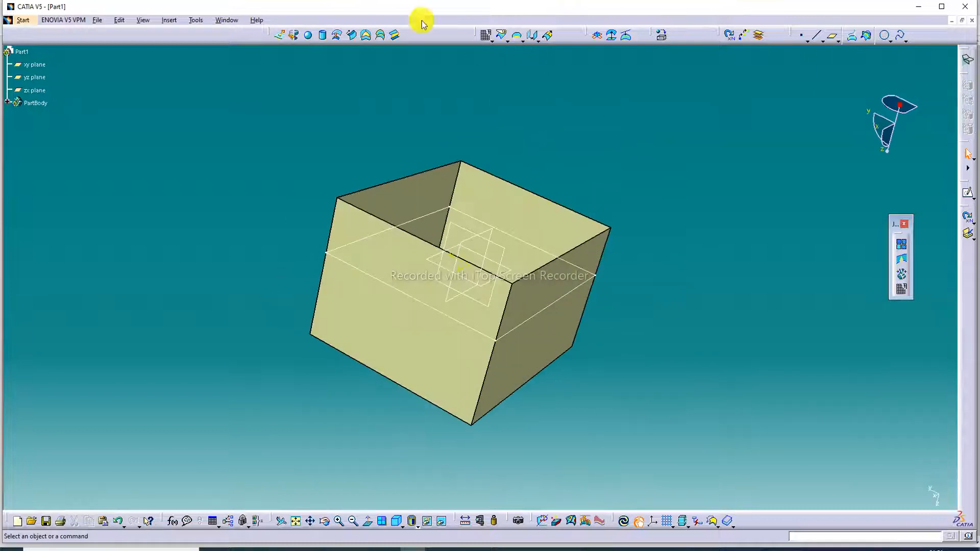
{"action": "left_click", "coordinate": [367, 35]}
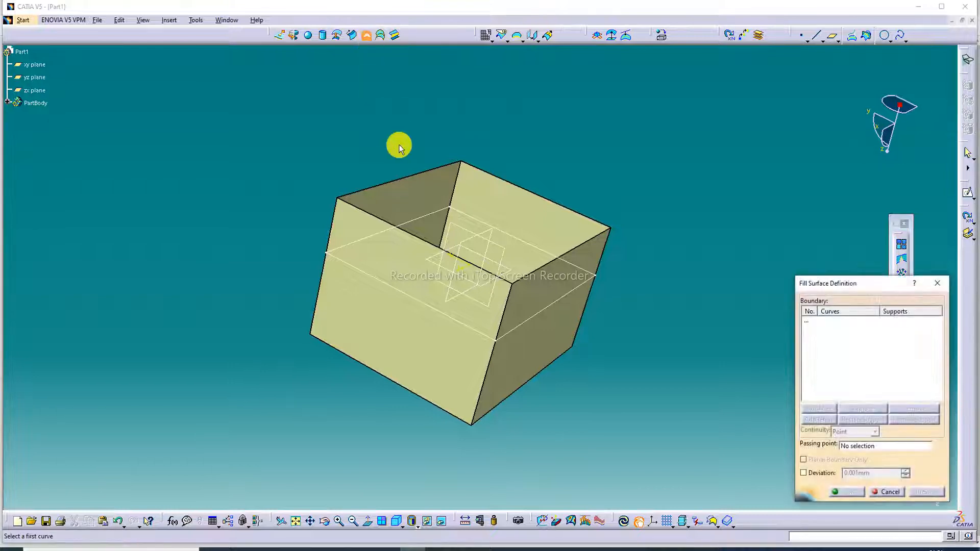
{"action": "left_click", "coordinate": [408, 174]}
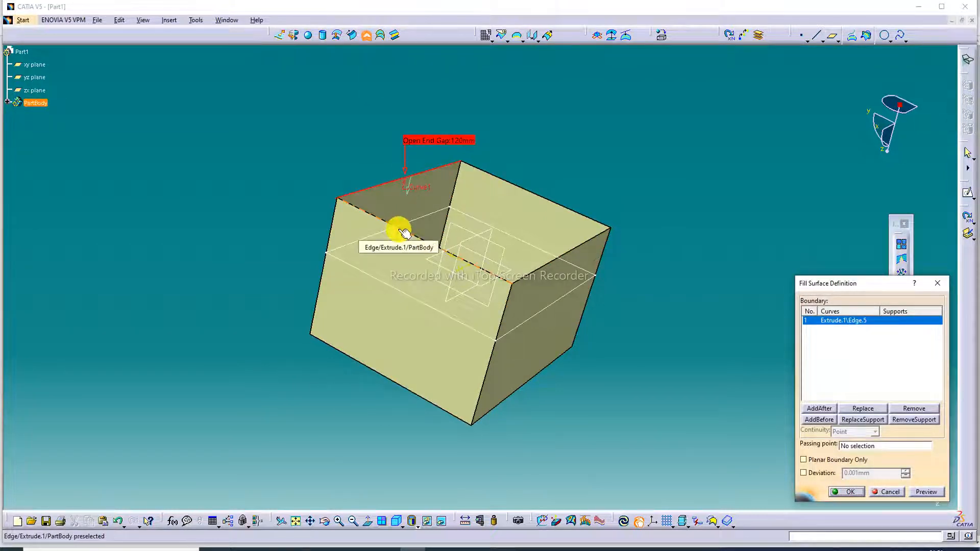
{"action": "left_click", "coordinate": [400, 229]}
{"action": "left_click", "coordinate": [541, 272]}
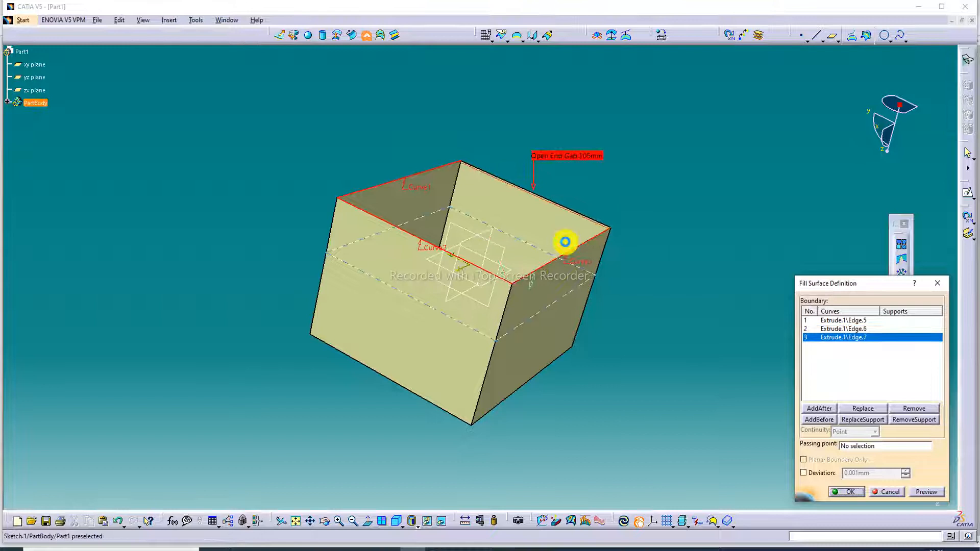
{"action": "left_click", "coordinate": [583, 215]}
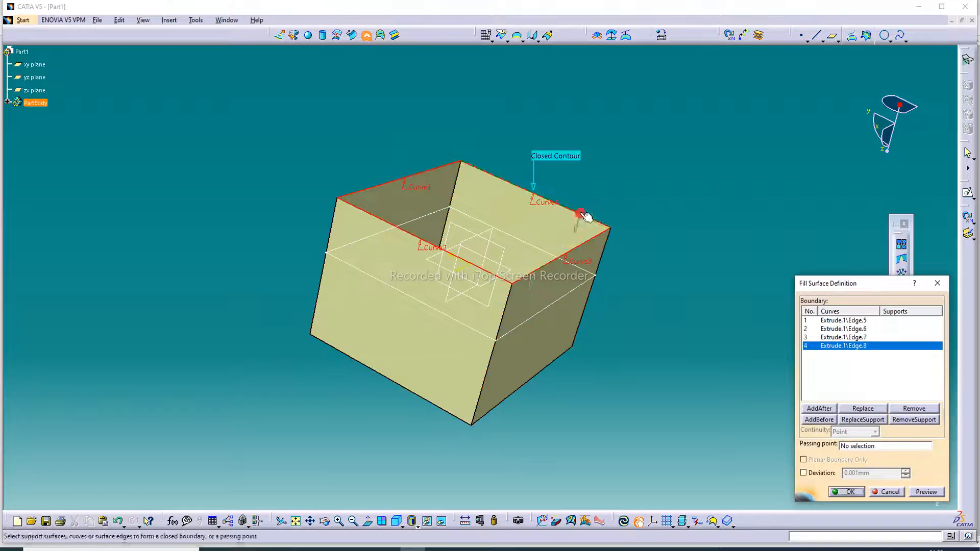
{"action": "left_click", "coordinate": [930, 493]}
{"action": "left_click", "coordinate": [852, 492]}
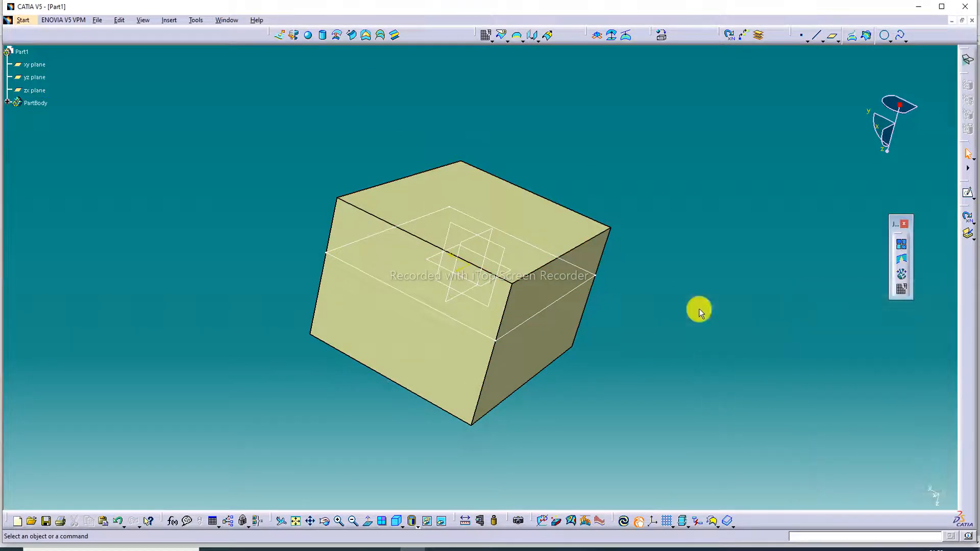
Hide the rectangle sketch that runs around the closed surface box.
{"action": "middle_click_drag", "start_coordinate": [626, 151], "coordinate": [464, 106]}
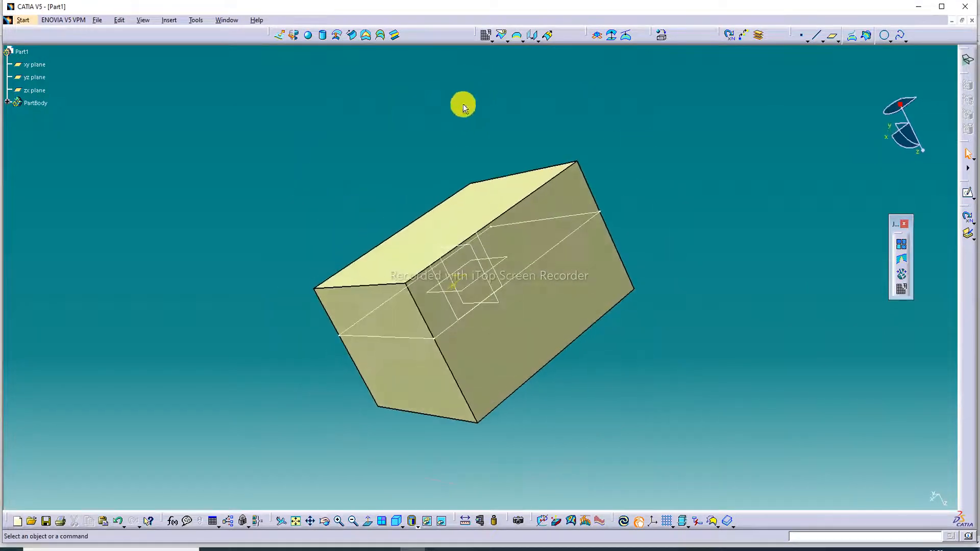
{"action": "left_click", "coordinate": [297, 521]}
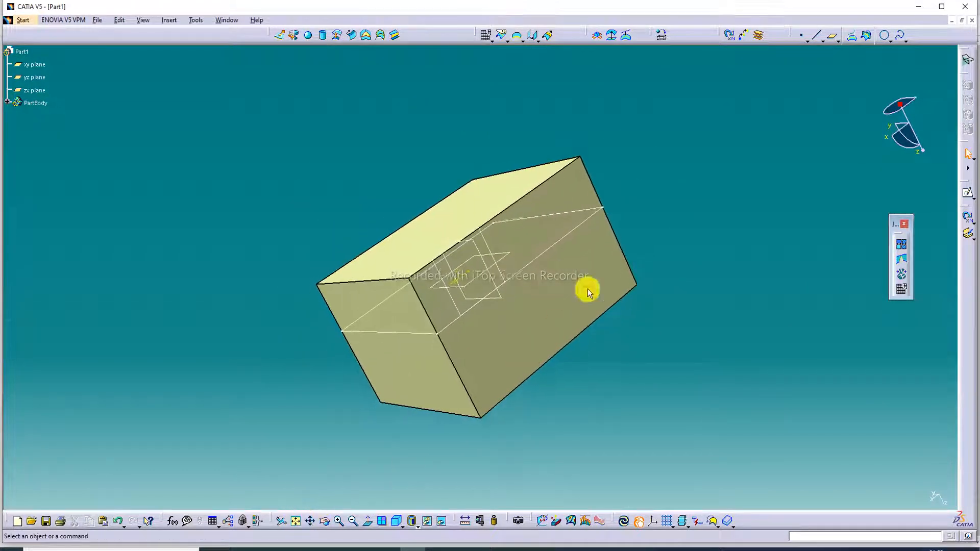
{"action": "left_click", "coordinate": [341, 521]}
{"action": "middle_click_drag", "start_coordinate": [608, 219], "coordinate": [590, 240]}
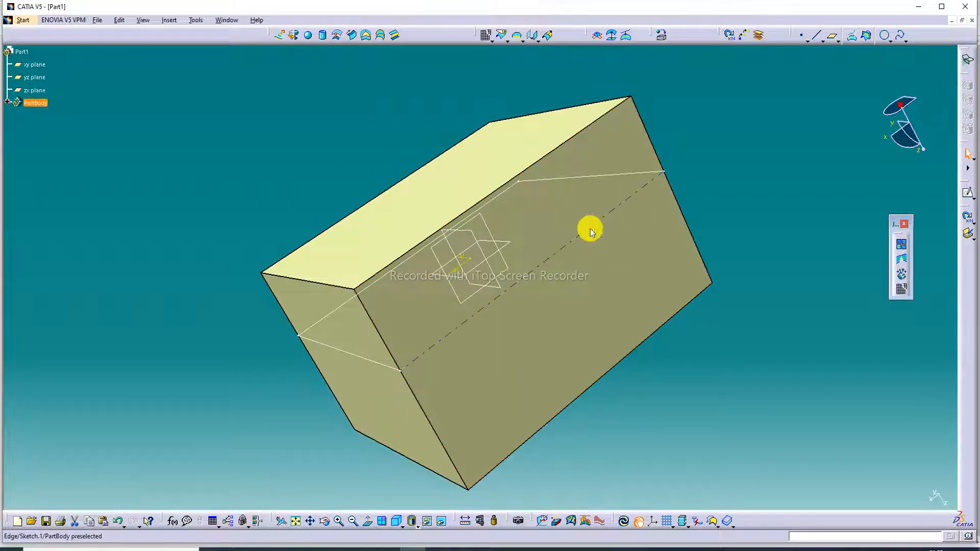
{"action": "right_click", "coordinate": [591, 230]}
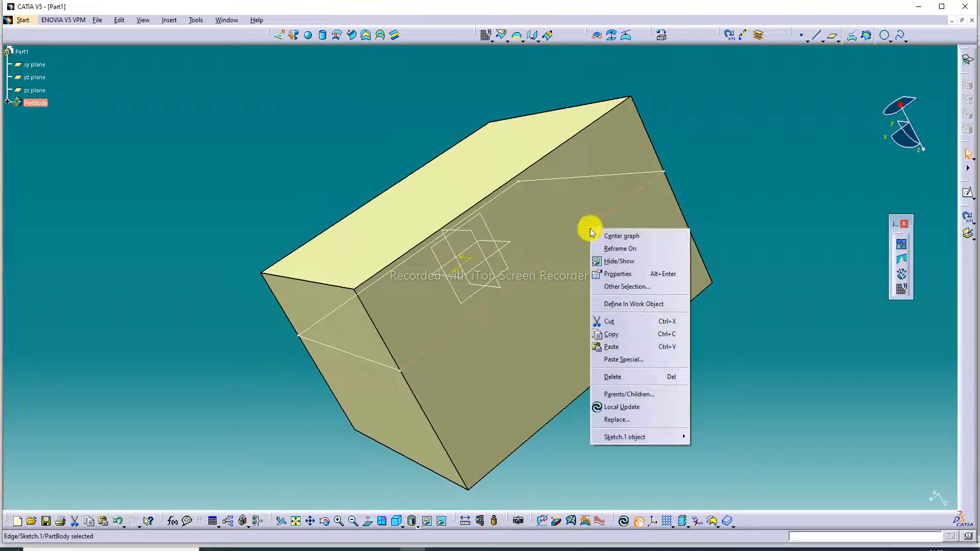
{"action": "left_click", "coordinate": [623, 262]}
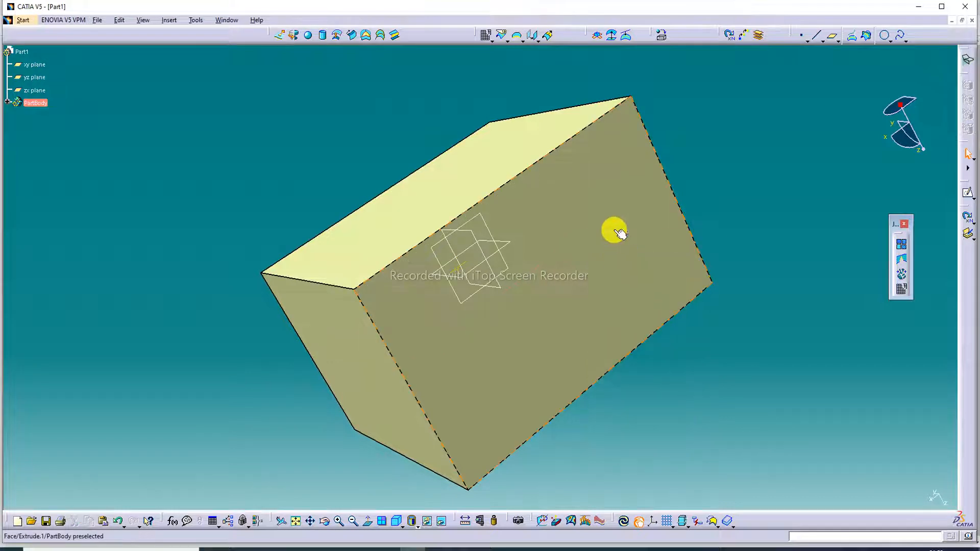
Hide the xy, zx and yz reference planes at the centre of the box.
{"action": "right_click", "coordinate": [495, 255]}
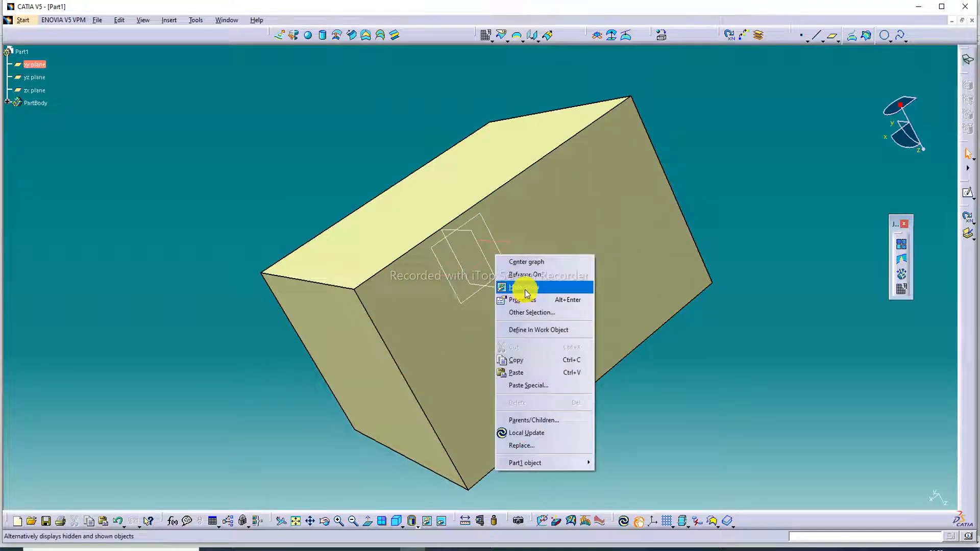
{"action": "left_click", "coordinate": [527, 293]}
{"action": "right_click", "coordinate": [501, 253]}
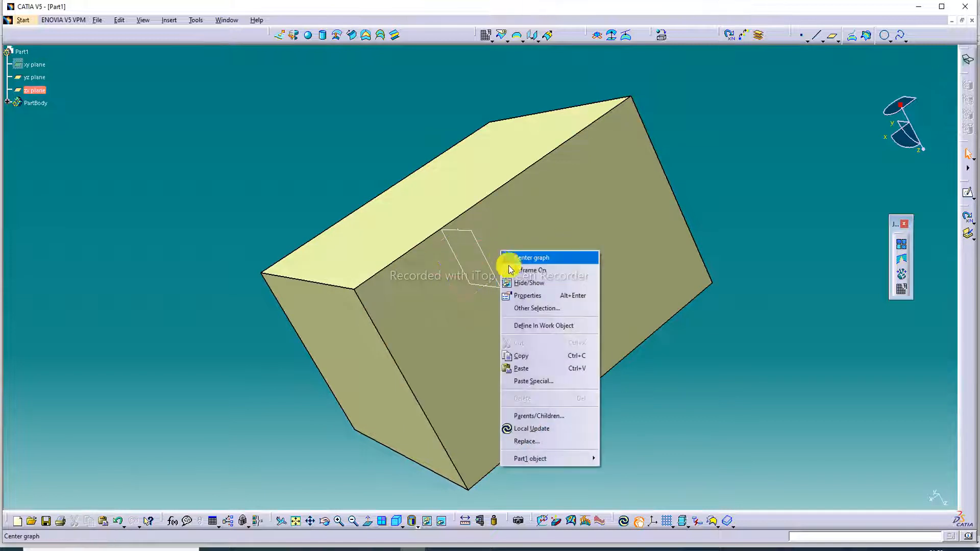
{"action": "left_click", "coordinate": [522, 289]}
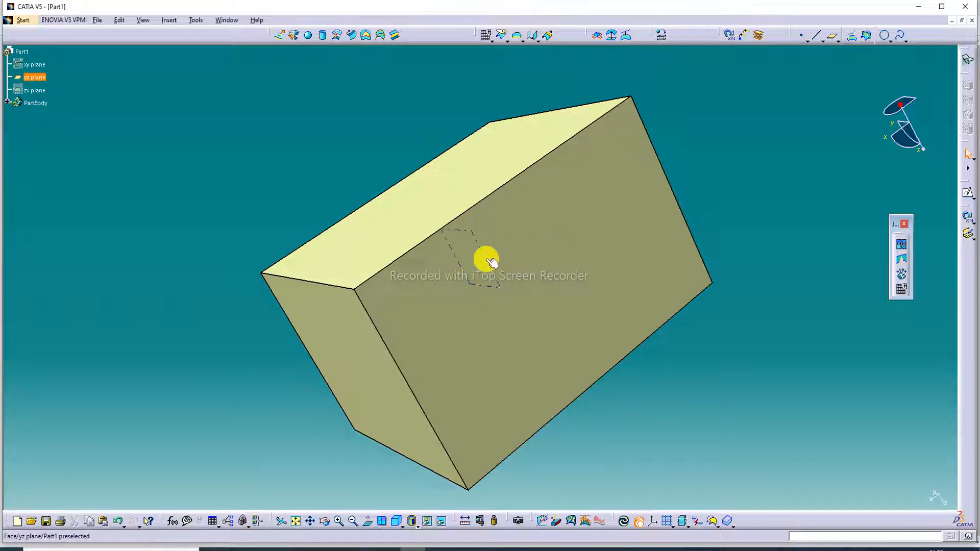
{"action": "right_click", "coordinate": [486, 259]}
{"action": "left_click", "coordinate": [509, 291]}
{"action": "middle_click_drag", "start_coordinate": [536, 182], "coordinate": [750, 143]}
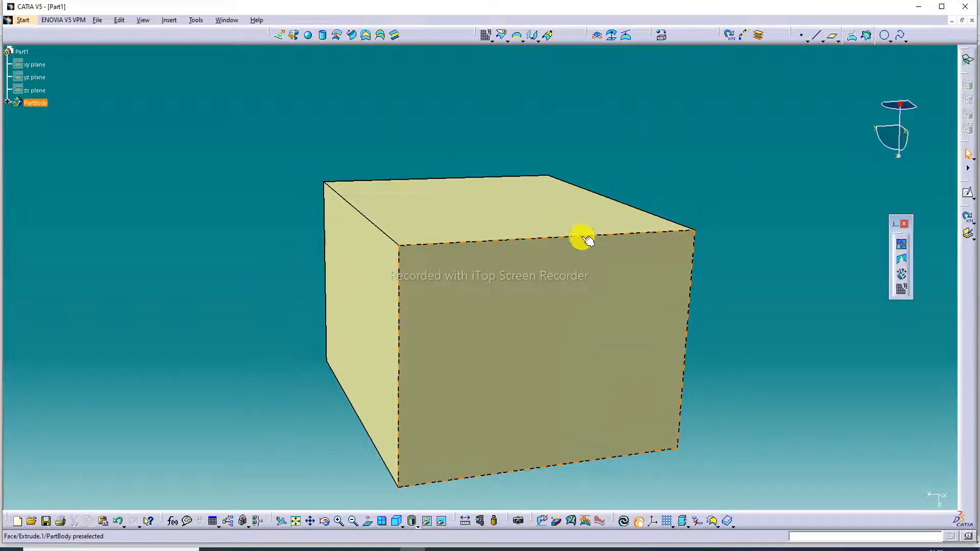
{"action": "right_click", "coordinate": [524, 199]}
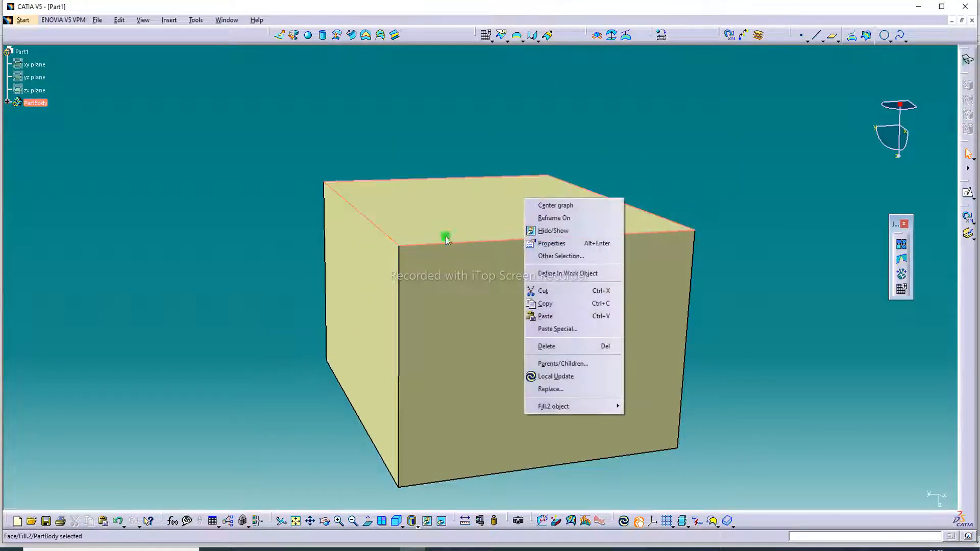
{"action": "left_click", "coordinate": [761, 154]}
{"action": "left_click", "coordinate": [720, 223]}
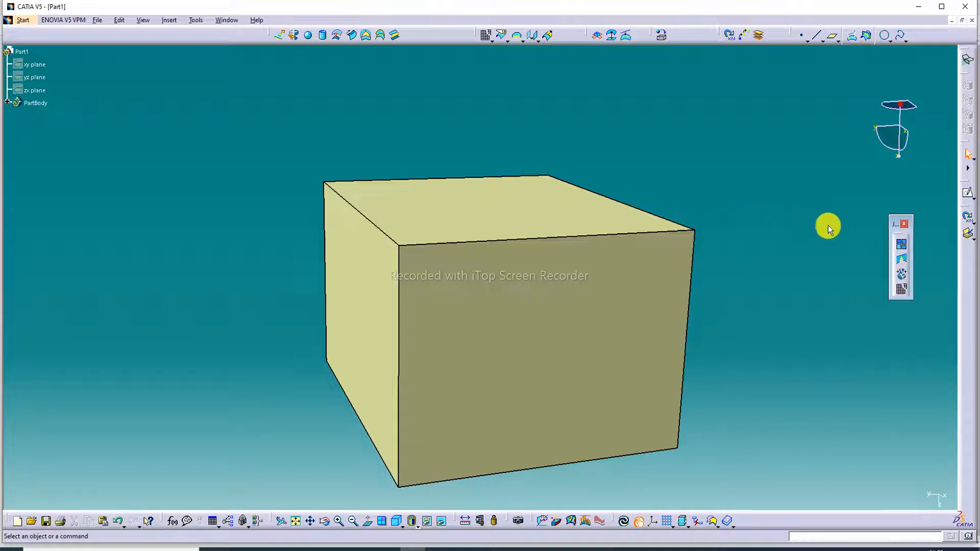
Join the extruded surface with both Fill surfaces, using a merging distance of 0.001 mm and checking connexity.
{"action": "left_click", "coordinate": [902, 246]}
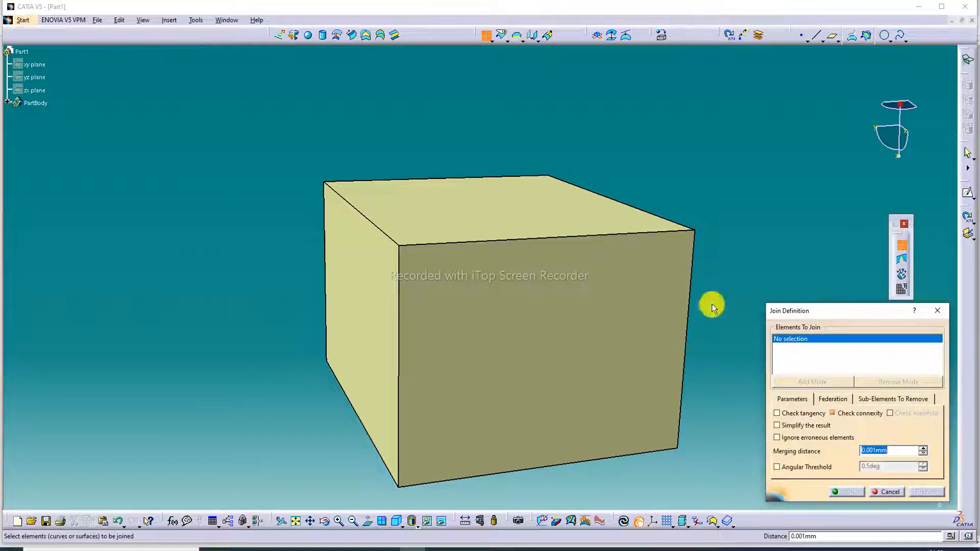
{"action": "left_click", "coordinate": [540, 283]}
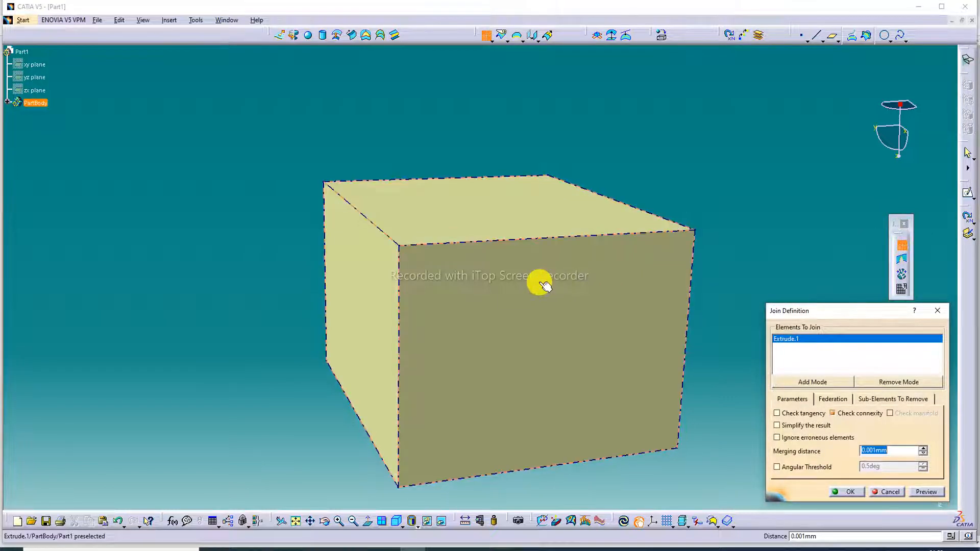
{"action": "left_click", "coordinate": [519, 208]}
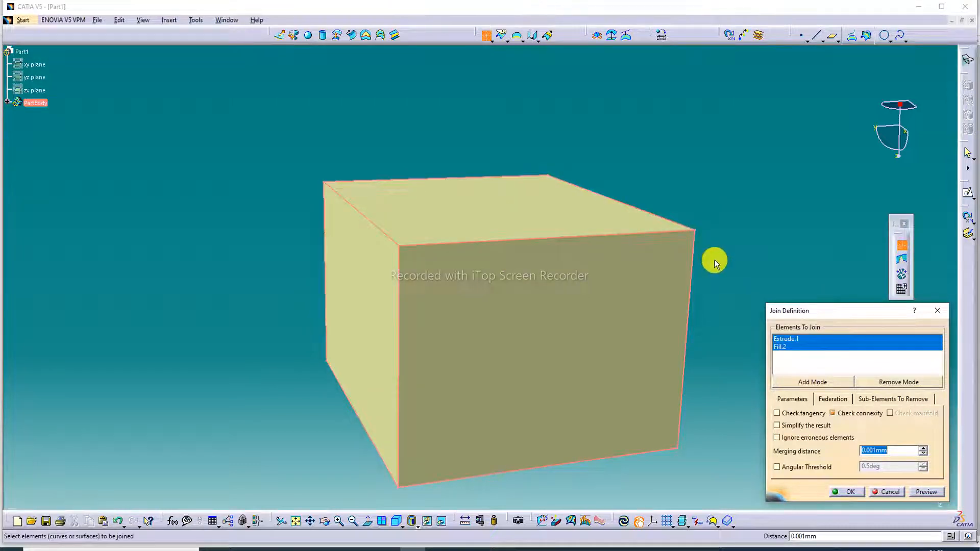
{"action": "middle_click_drag", "start_coordinate": [713, 261], "coordinate": [438, 61], "text": "ctrl"}
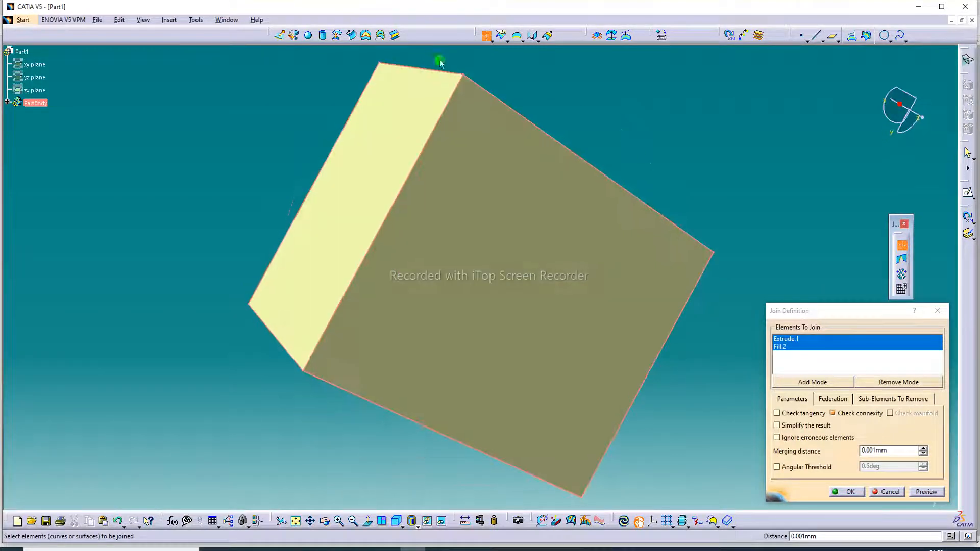
{"action": "left_click", "coordinate": [484, 183]}
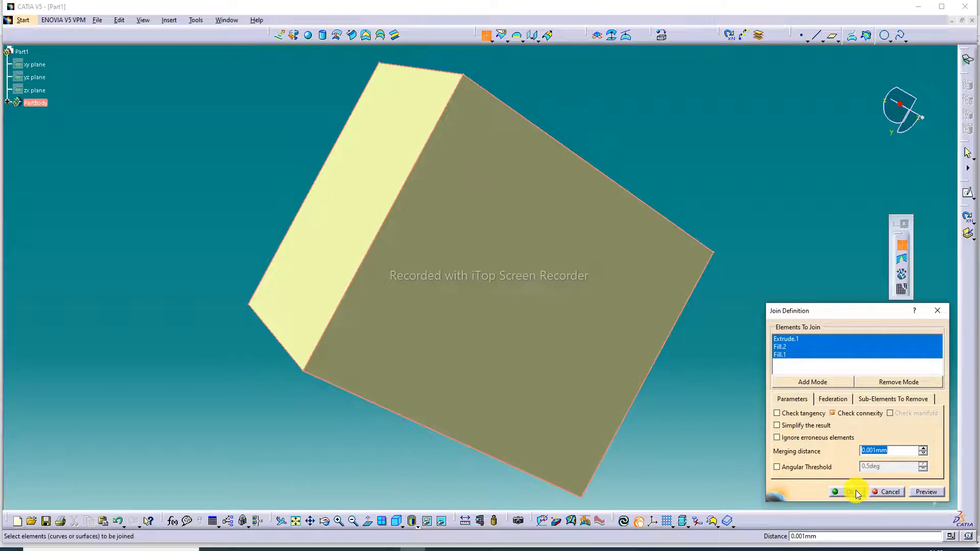
{"action": "left_click", "coordinate": [925, 493]}
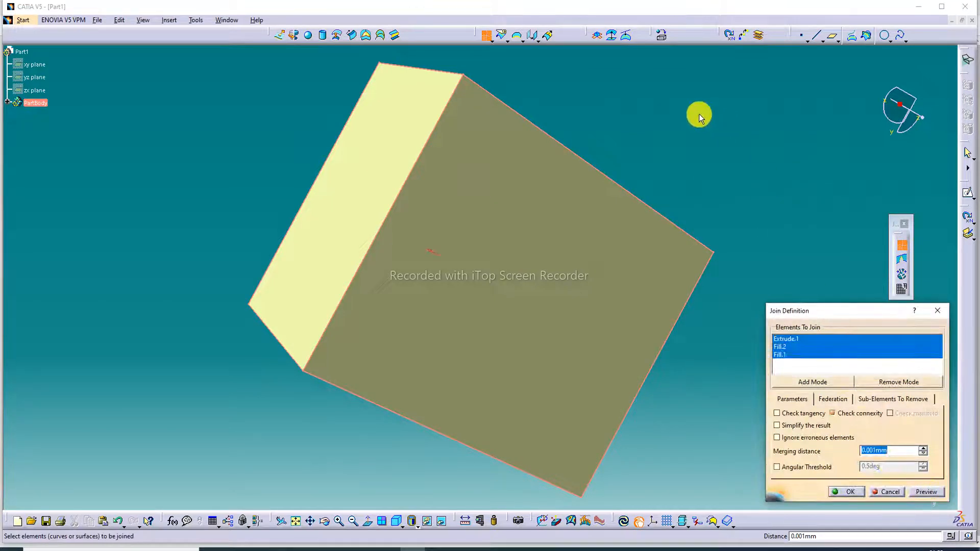
{"action": "middle_click_drag", "start_coordinate": [695, 127], "coordinate": [312, 207], "text": "ctrl"}
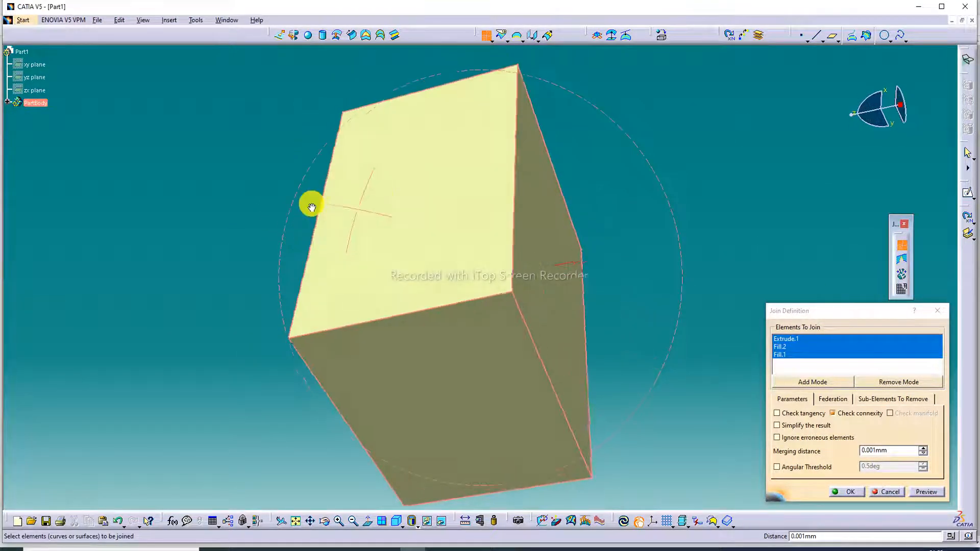
{"action": "middle_click_drag", "start_coordinate": [613, 230], "coordinate": [501, 110], "text": "ctrl"}
{"action": "left_click", "coordinate": [842, 492]}
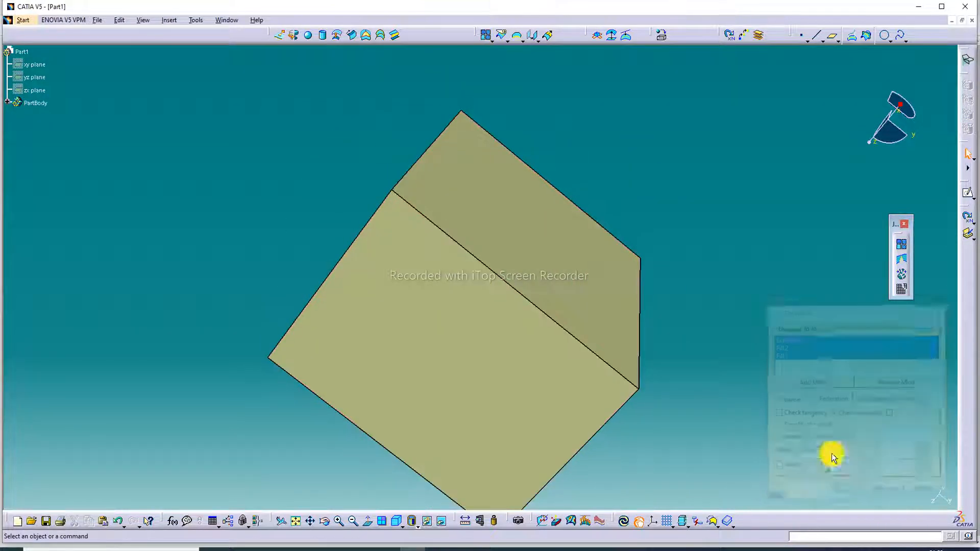
Expand the PartBody, then hide the joined surface and show it again.
{"action": "middle_click_drag", "start_coordinate": [666, 212], "coordinate": [525, 114], "text": "ctrl"}
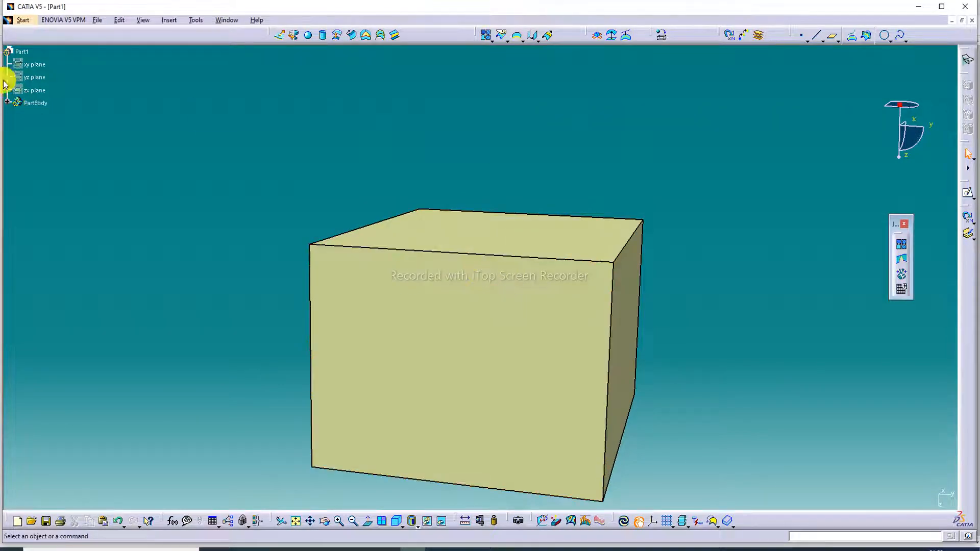
{"action": "left_click", "coordinate": [7, 102]}
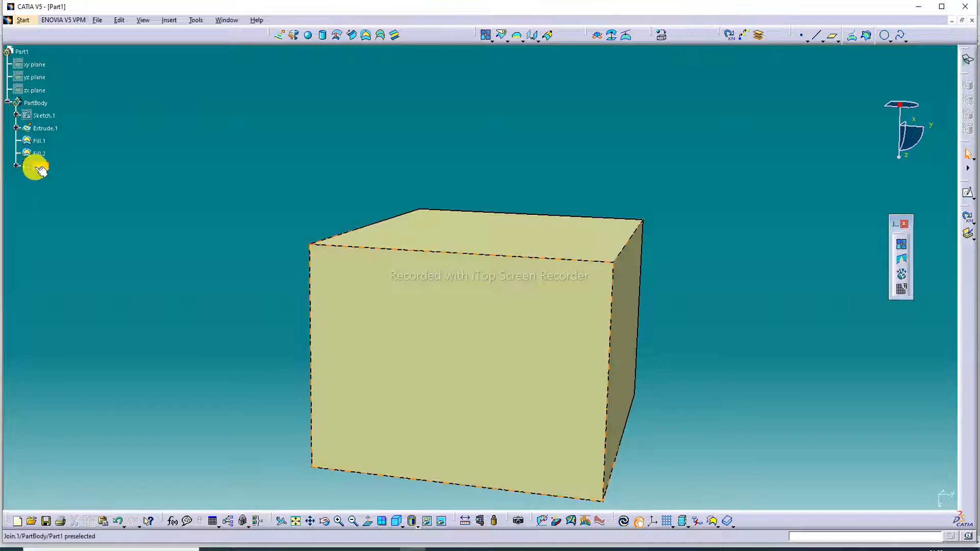
{"action": "right_click", "coordinate": [30, 169]}
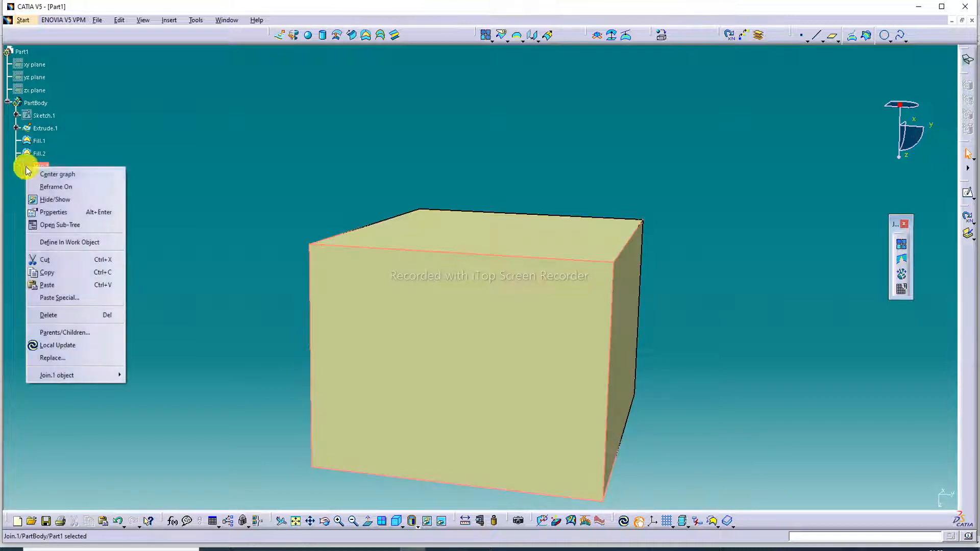
{"action": "left_click", "coordinate": [46, 199]}
{"action": "right_click", "coordinate": [29, 166]}
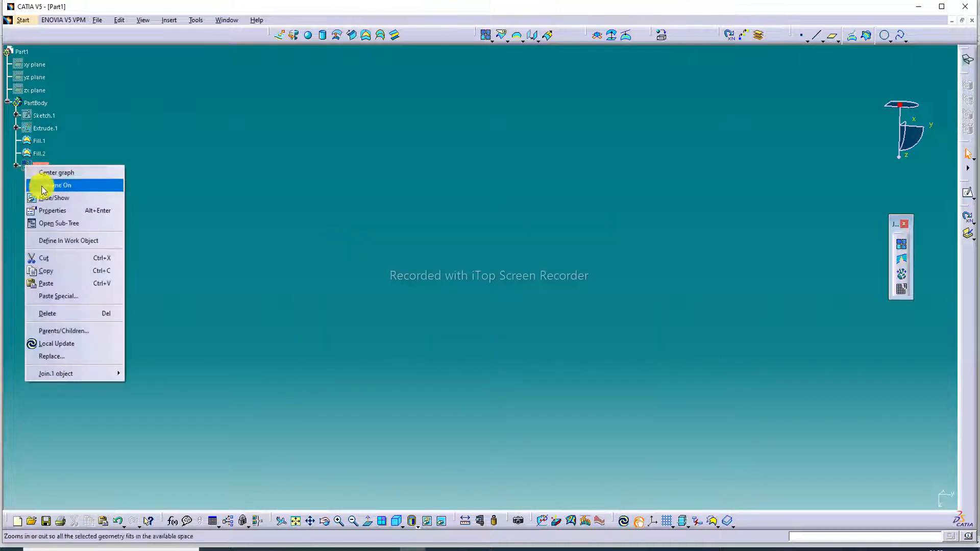
{"action": "left_click", "coordinate": [45, 197]}
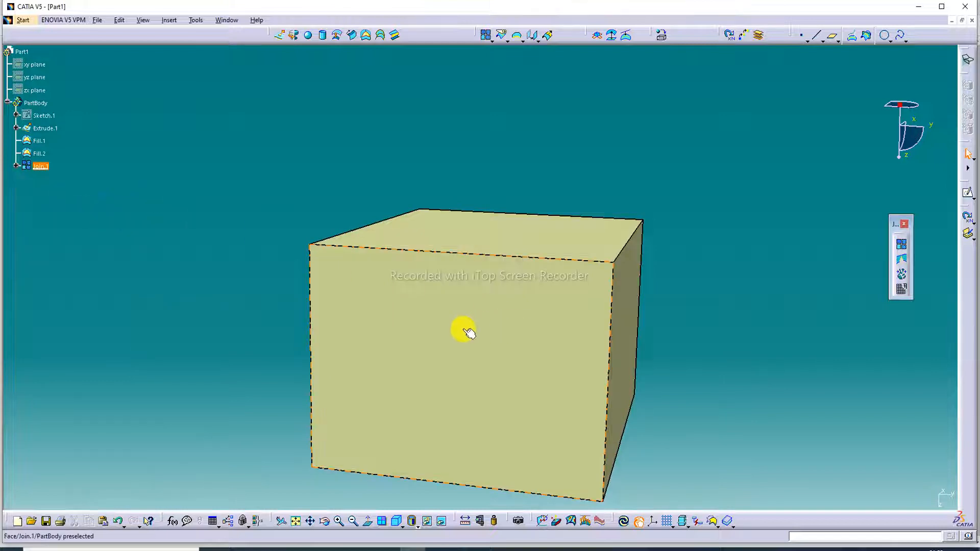
{"action": "middle_click_drag", "start_coordinate": [464, 329], "coordinate": [758, 324]}
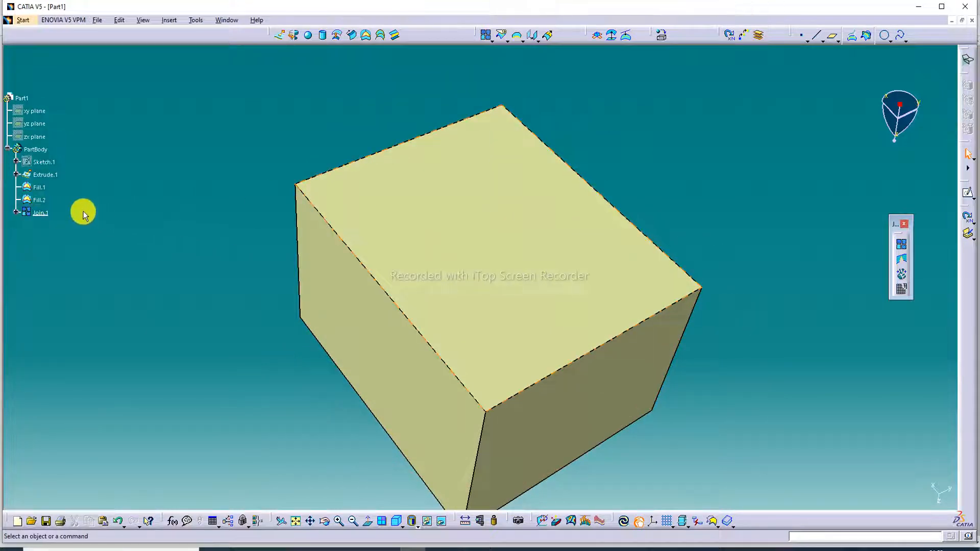
{"action": "mouse_move", "coordinate": [488, 280]}
{"action": "middle_mouse_down"}
{"action": "mouse_move", "coordinate": [503, 236]}
{"action": "mouse_move", "coordinate": [504, 284]}
{"action": "middle_mouse_up"}
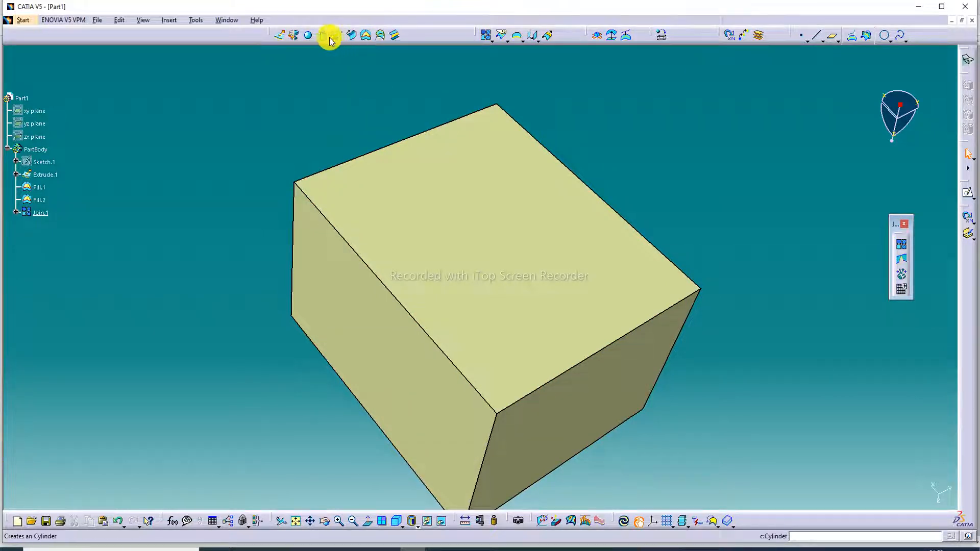
{"action": "left_click", "coordinate": [487, 34]}
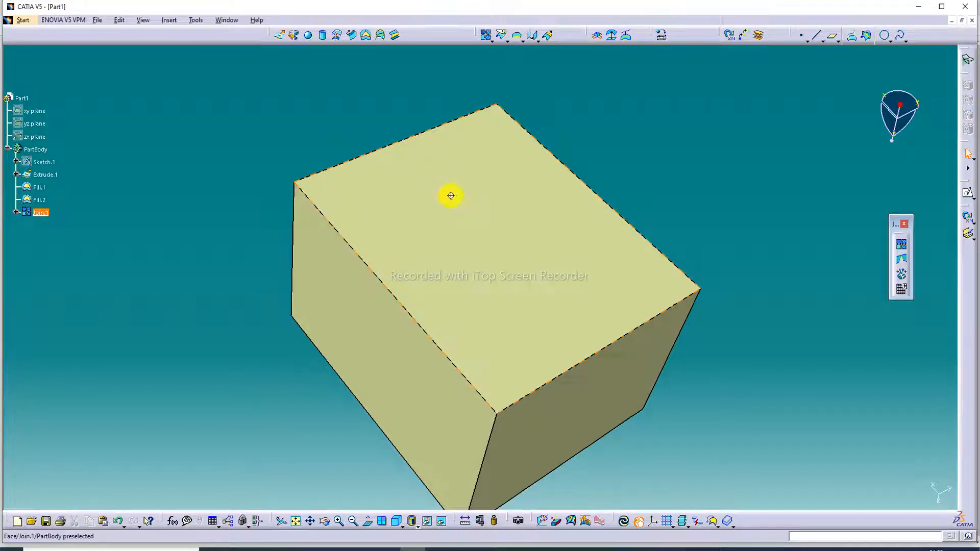
{"action": "middle_click_drag", "start_coordinate": [450, 195], "coordinate": [462, 166]}
{"action": "middle_click_drag", "start_coordinate": [559, 212], "coordinate": [552, 117]}
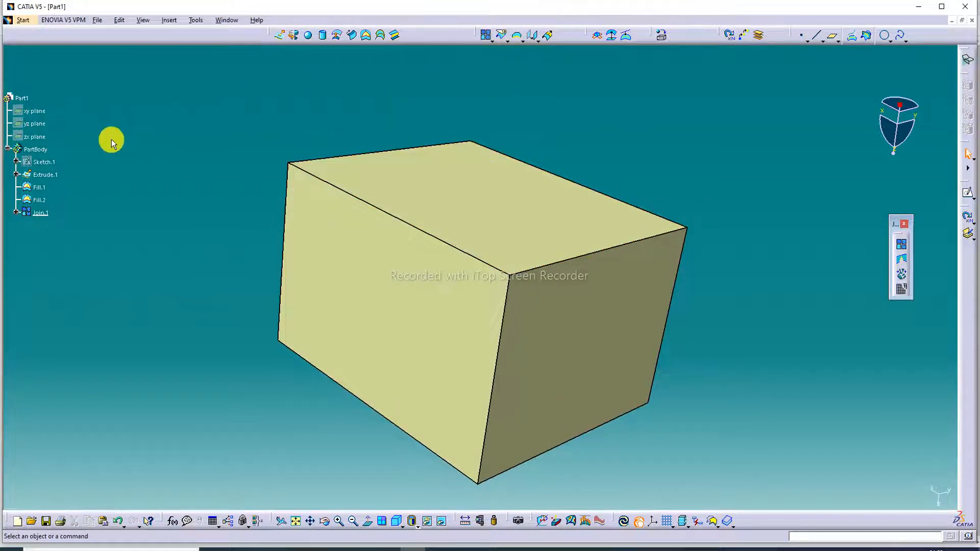
{"action": "scroll", "coordinate": [89, 165], "scroll_direction": "down", "scroll_amount": 1}
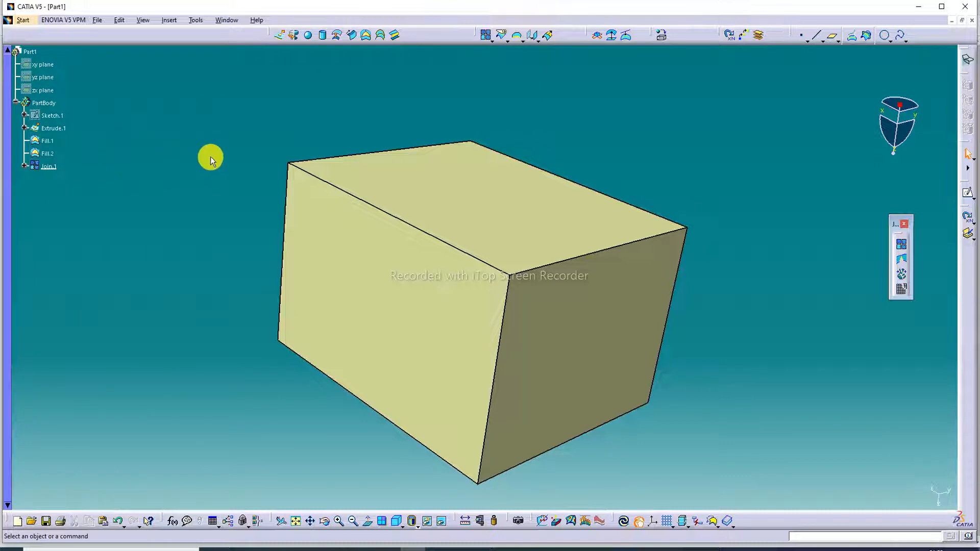
{"action": "left_click", "coordinate": [484, 214]}
{"action": "left_click", "coordinate": [592, 129]}
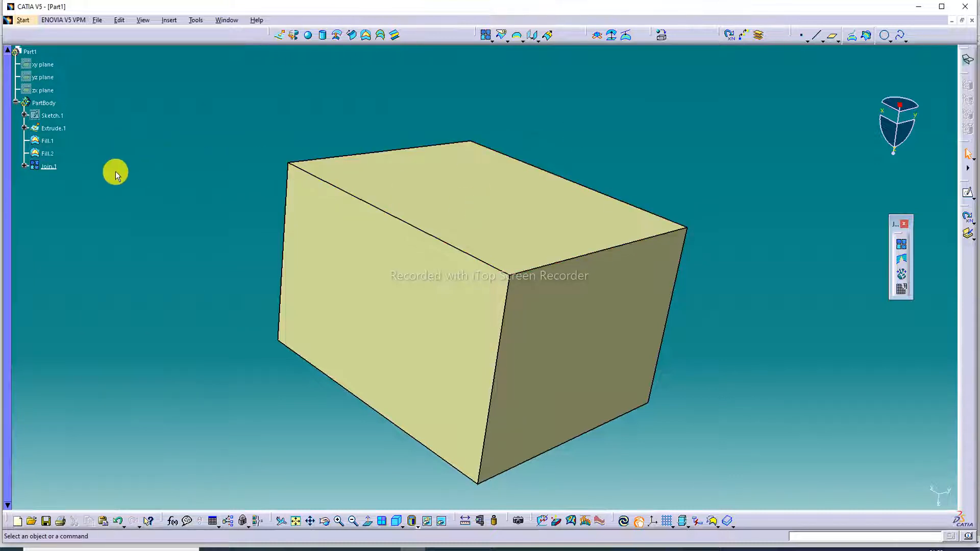
Set the fill colour of the whole joined surface to purple.
{"action": "right_click", "coordinate": [37, 168]}
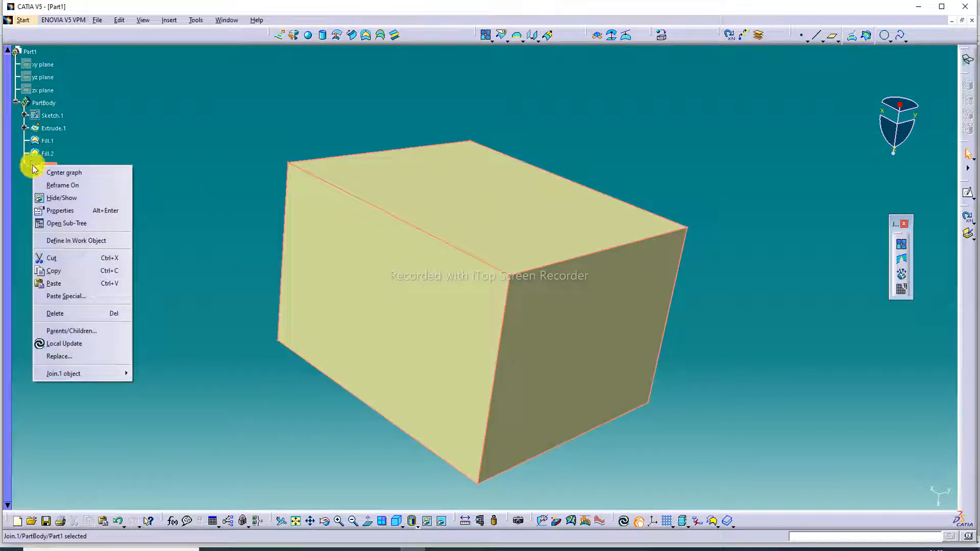
{"action": "left_click", "coordinate": [59, 209]}
{"action": "left_click", "coordinate": [676, 203]}
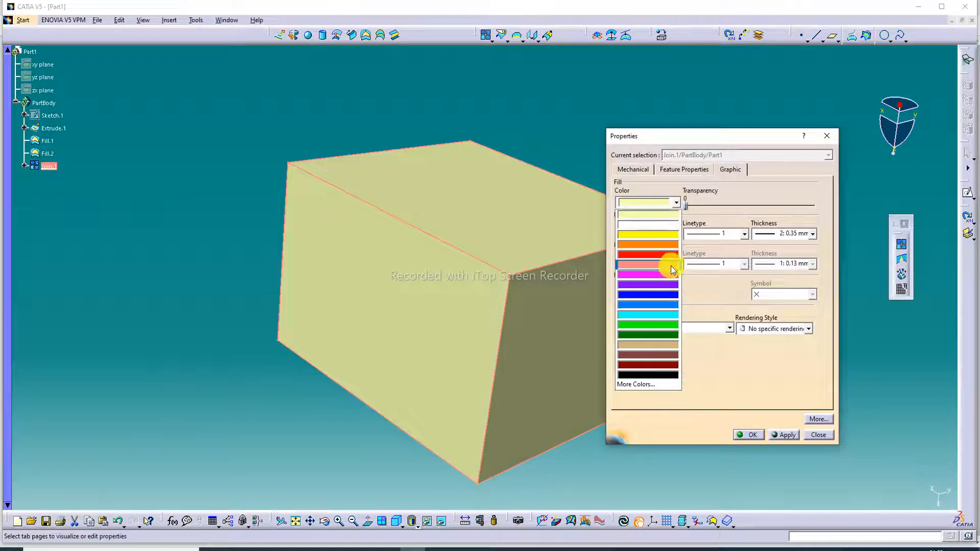
{"action": "left_click", "coordinate": [663, 284]}
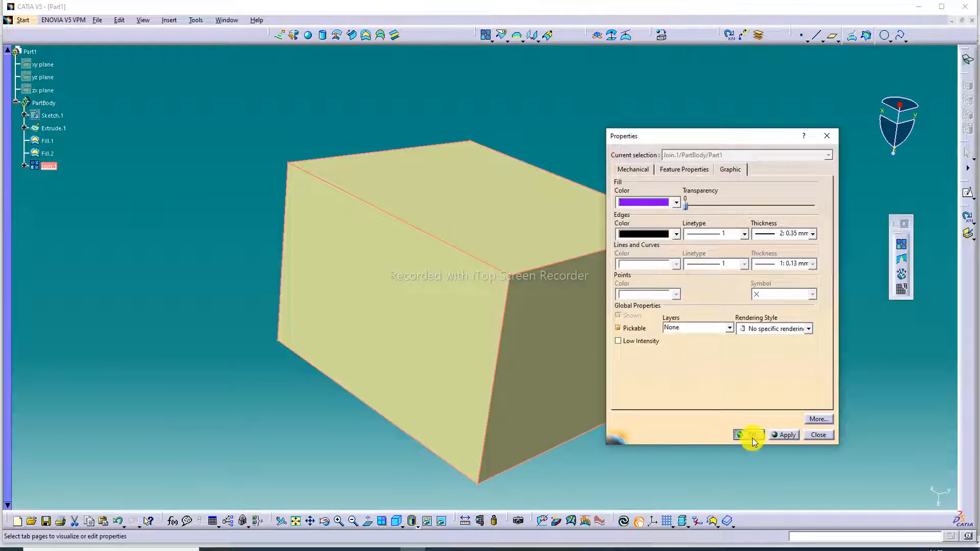
{"action": "left_click", "coordinate": [750, 435]}
Change the fill colour of the whole joined surface to magenta.
{"action": "middle_click_drag", "start_coordinate": [674, 177], "coordinate": [668, 220]}
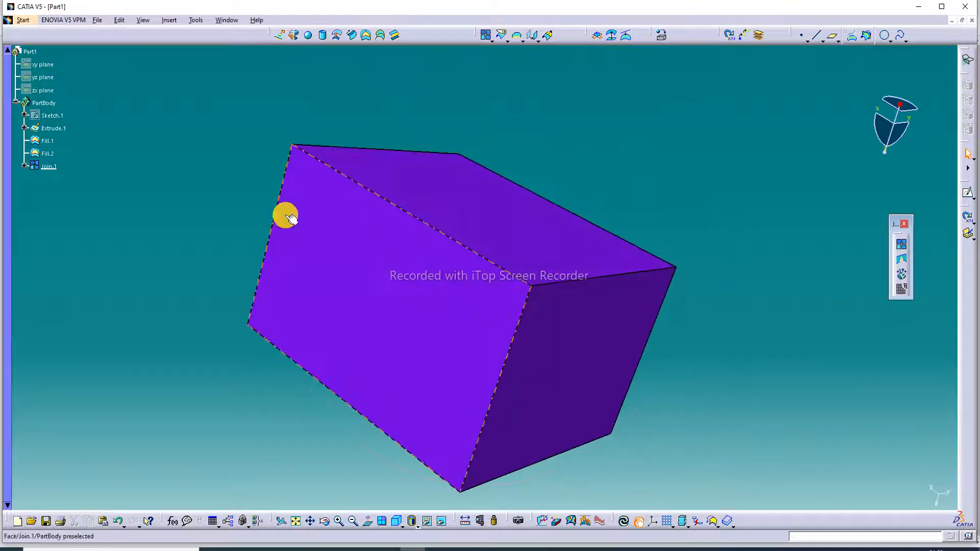
{"action": "right_click", "coordinate": [47, 168]}
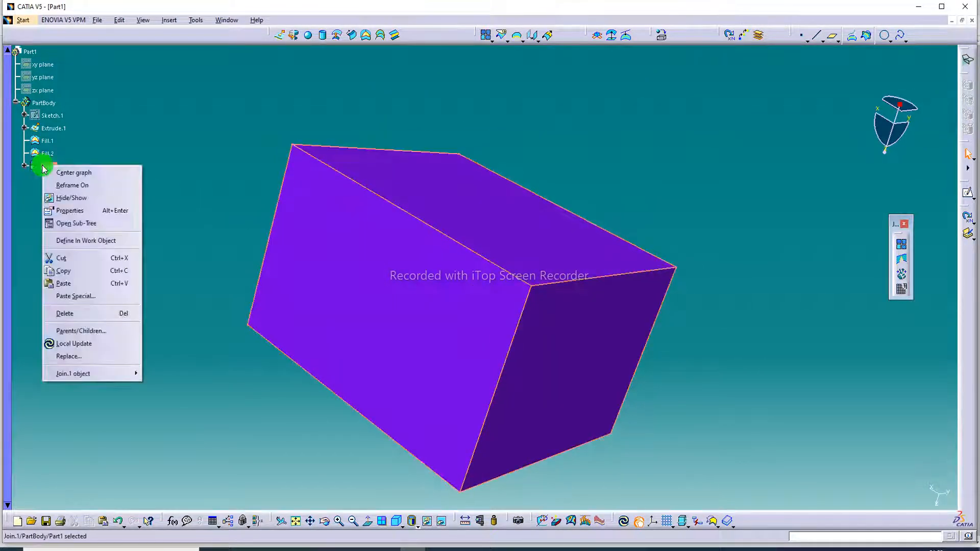
{"action": "left_click", "coordinate": [79, 210]}
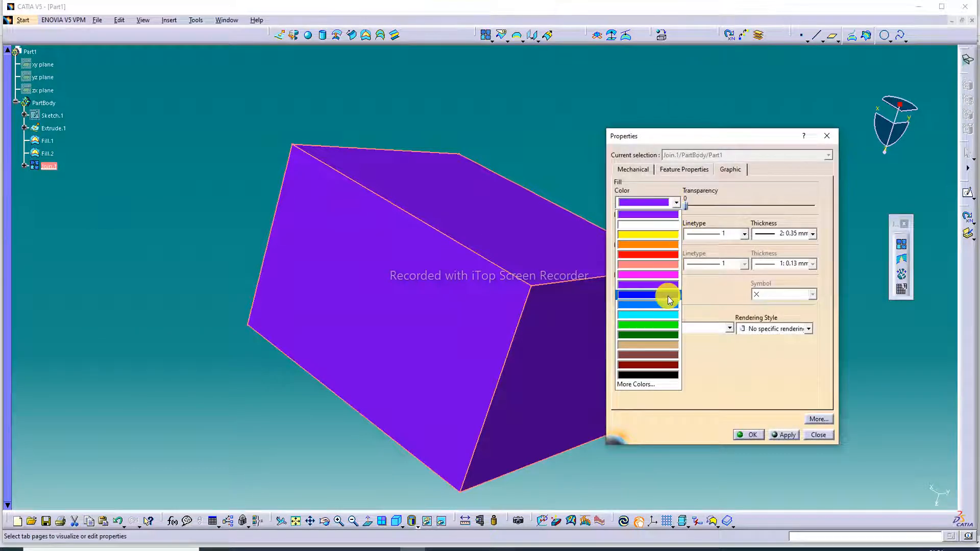
{"action": "left_click", "coordinate": [664, 276]}
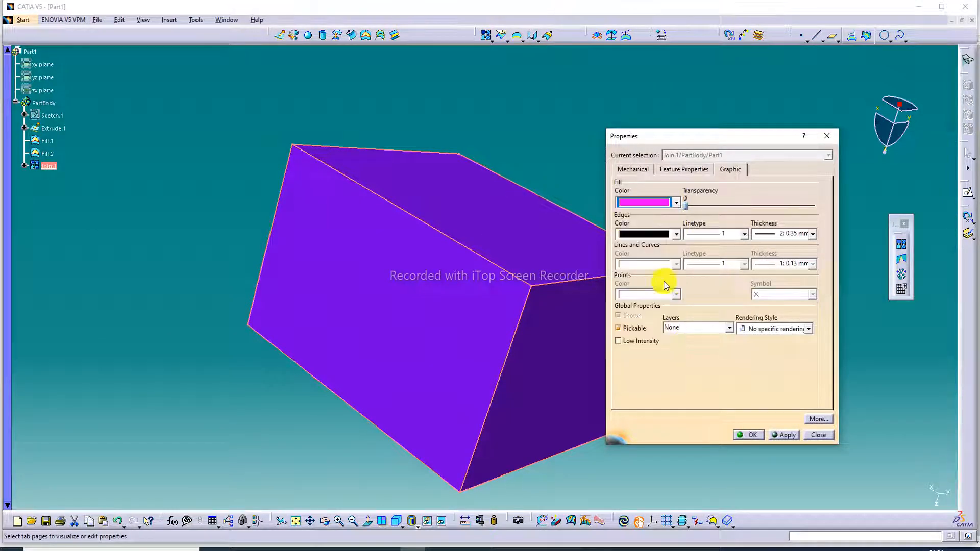
{"action": "left_click", "coordinate": [748, 434]}
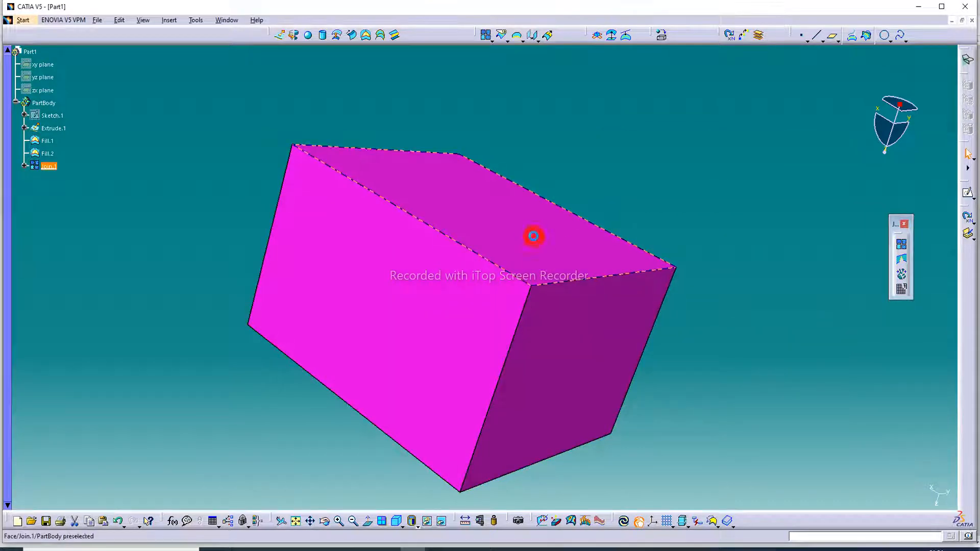
Set the fill colour of the joined box's single upper face, as currently oriented, to blue.
{"action": "right_click", "coordinate": [534, 236]}
{"action": "left_click", "coordinate": [572, 279]}
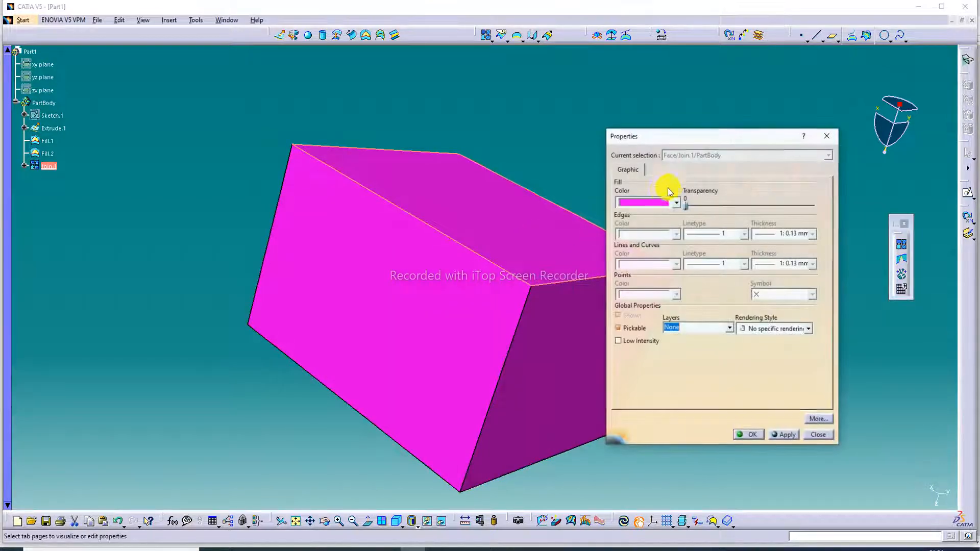
{"action": "left_click", "coordinate": [675, 202]}
{"action": "left_click", "coordinate": [669, 290]}
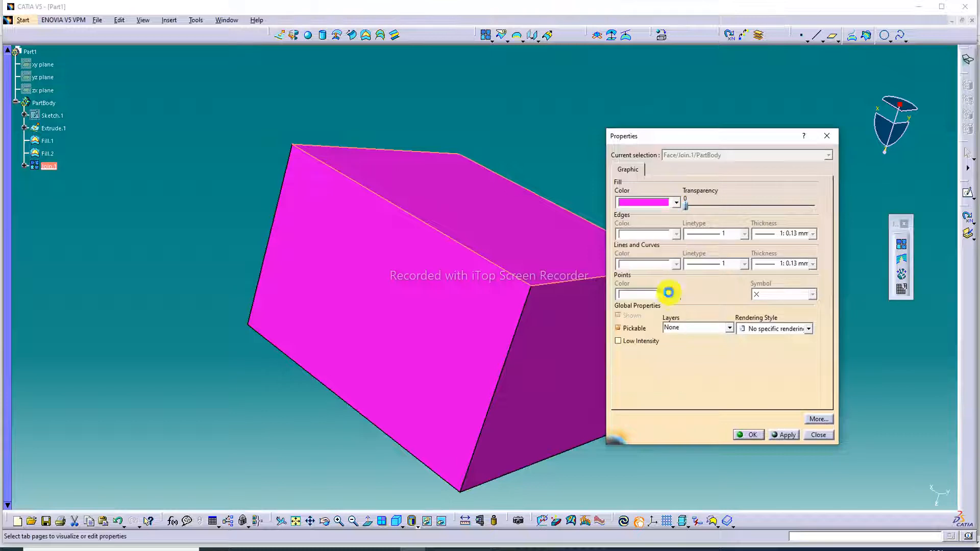
{"action": "left_click", "coordinate": [750, 435]}
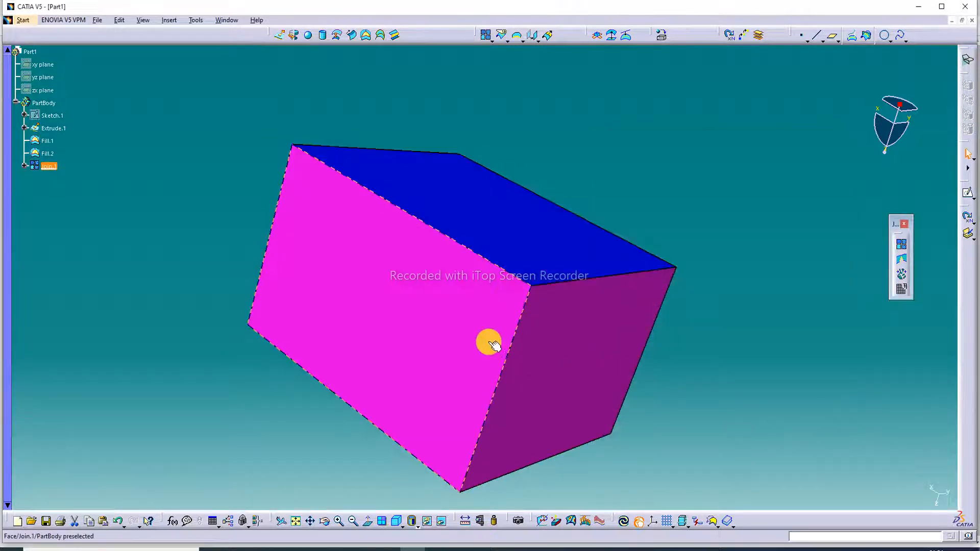
Set the fill colour of the large front face adjoining the blue face to bright green.
{"action": "right_click", "coordinate": [488, 341]}
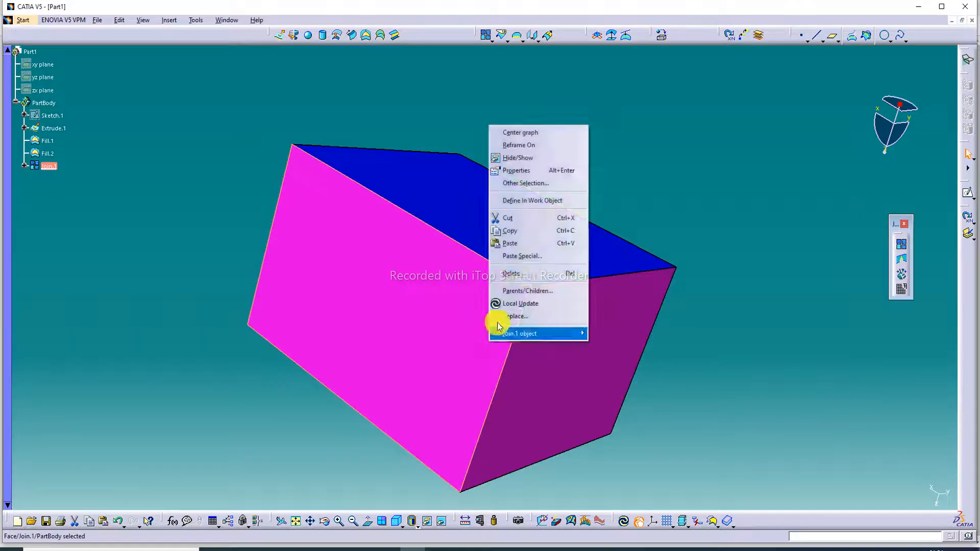
{"action": "left_click", "coordinate": [529, 172]}
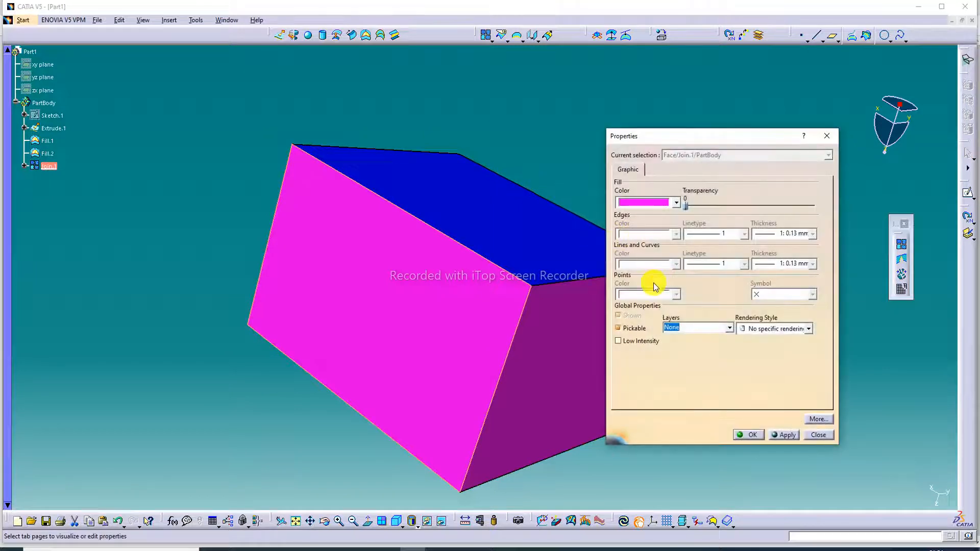
{"action": "left_click", "coordinate": [671, 204]}
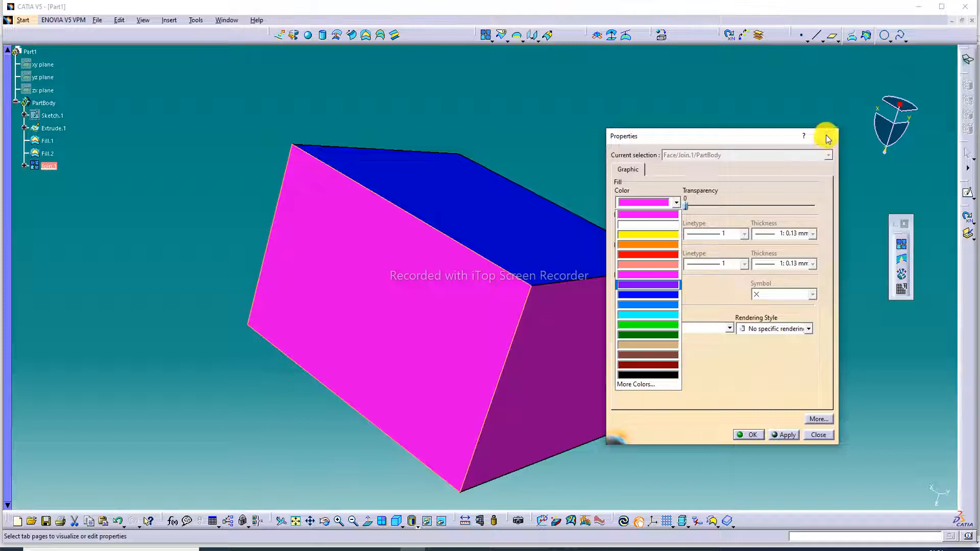
{"action": "left_click", "coordinate": [650, 325]}
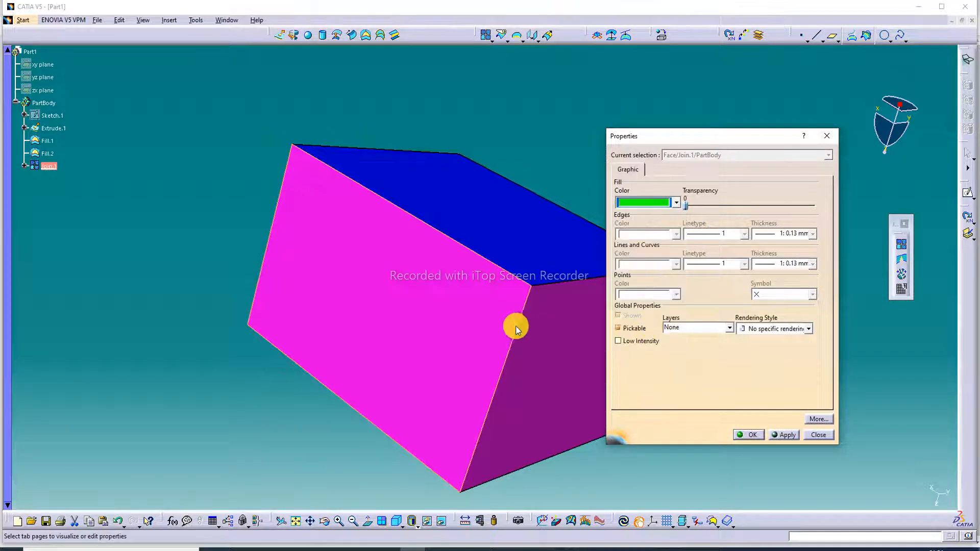
{"action": "left_click", "coordinate": [755, 436]}
{"action": "left_click", "coordinate": [663, 382]}
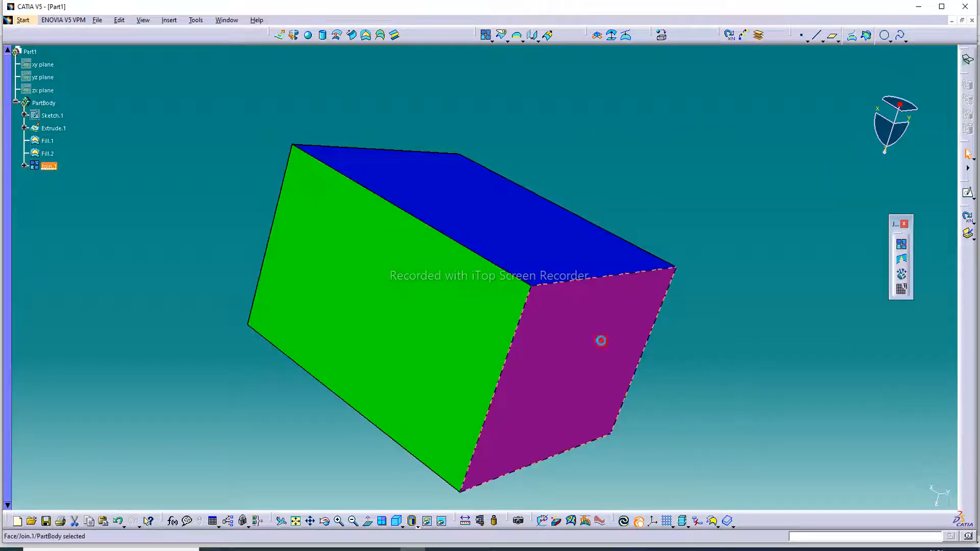
Set the fill colour of the magenta side face along the blue face's long edge to dark red.
{"action": "middle_click_drag", "start_coordinate": [693, 184], "coordinate": [345, 247]}
{"action": "right_click", "coordinate": [552, 252]}
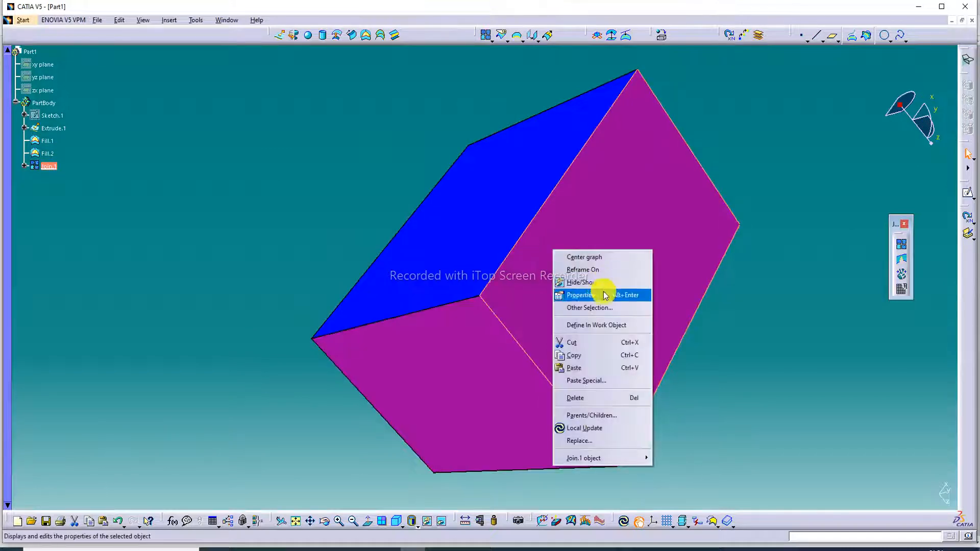
{"action": "left_click", "coordinate": [581, 295]}
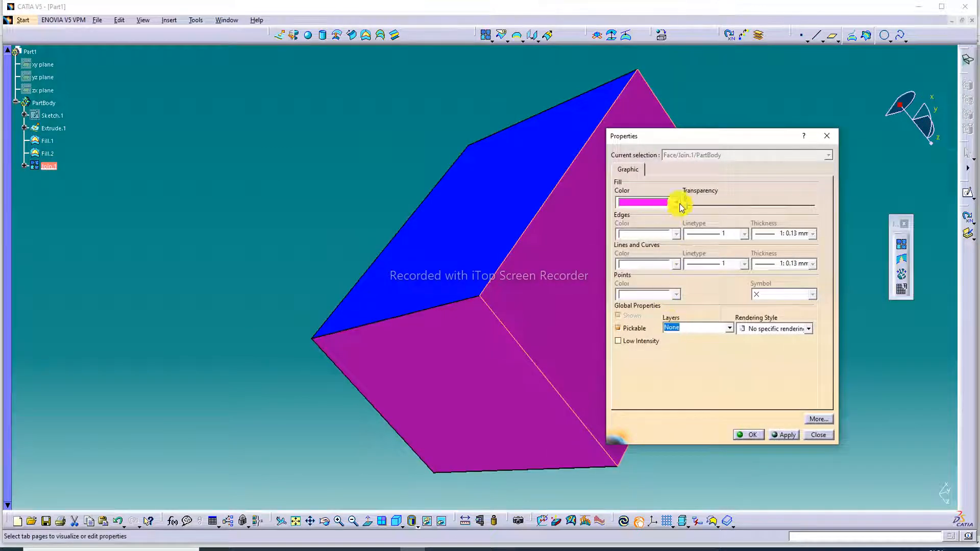
{"action": "left_click", "coordinate": [677, 202]}
{"action": "left_click", "coordinate": [649, 363]}
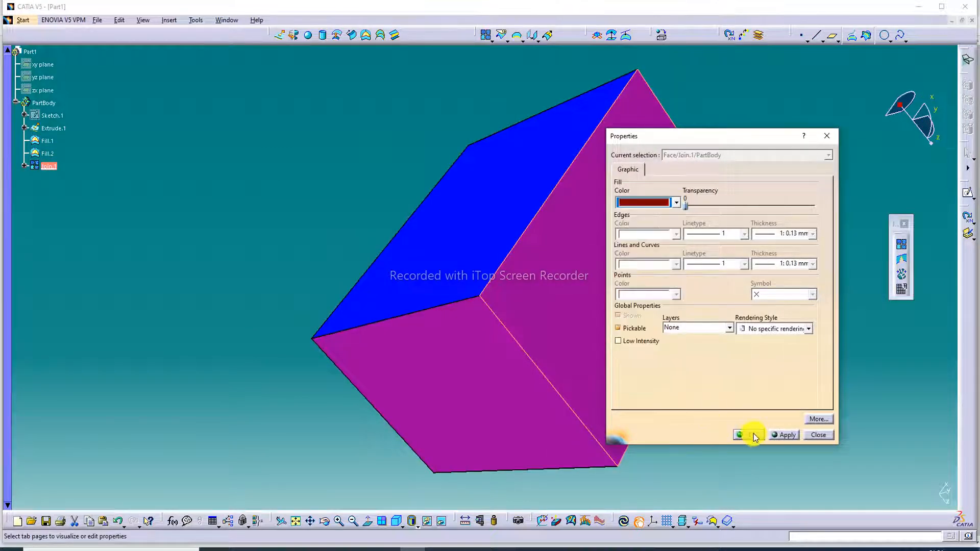
{"action": "left_click", "coordinate": [750, 435]}
Set the fill colour of the box's magenta top face, adjoining the dark red face in isometric view, to bright green.
{"action": "middle_click_drag", "start_coordinate": [234, 150], "coordinate": [558, 133]}
{"action": "middle_click_drag", "start_coordinate": [490, 347], "coordinate": [533, 478]}
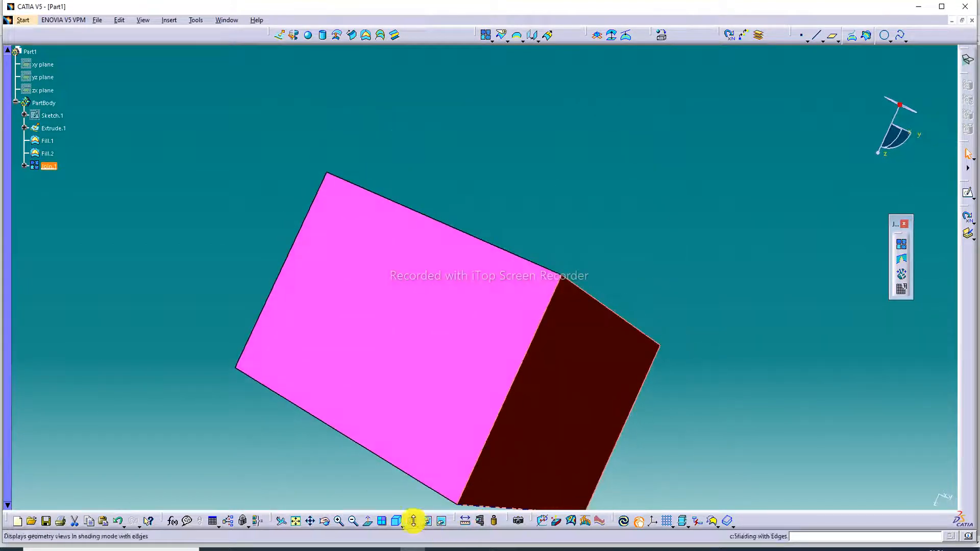
{"action": "left_click", "coordinate": [398, 521]}
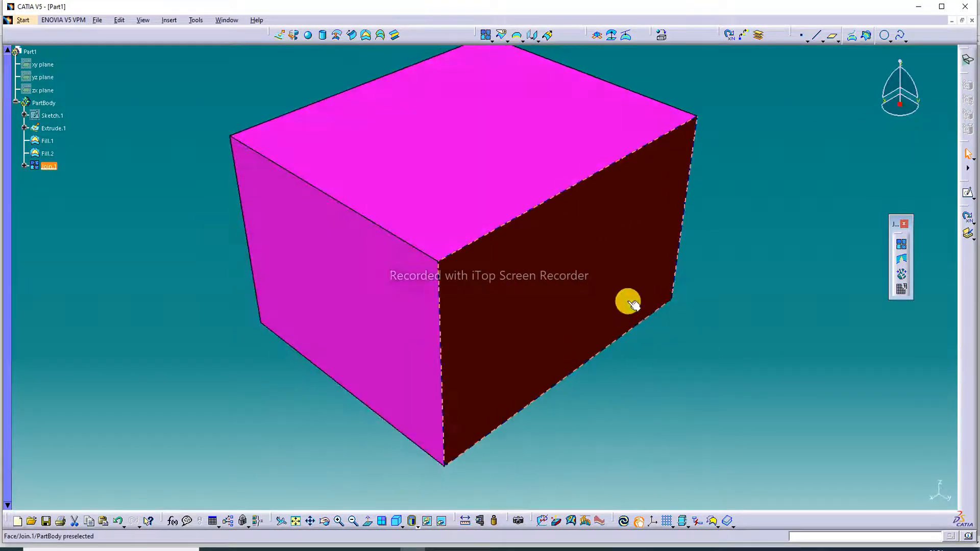
{"action": "right_click", "coordinate": [470, 175]}
{"action": "left_click", "coordinate": [499, 225]}
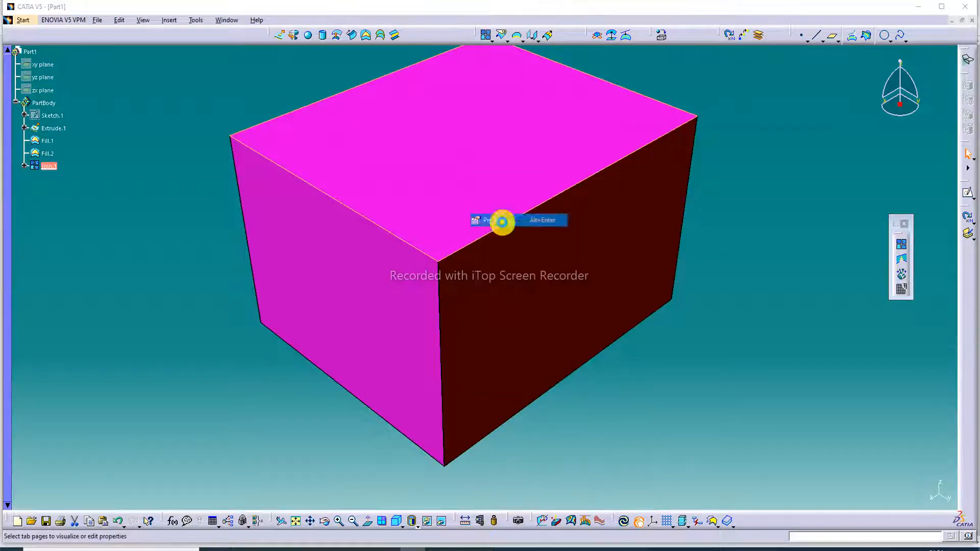
{"action": "left_click", "coordinate": [675, 205]}
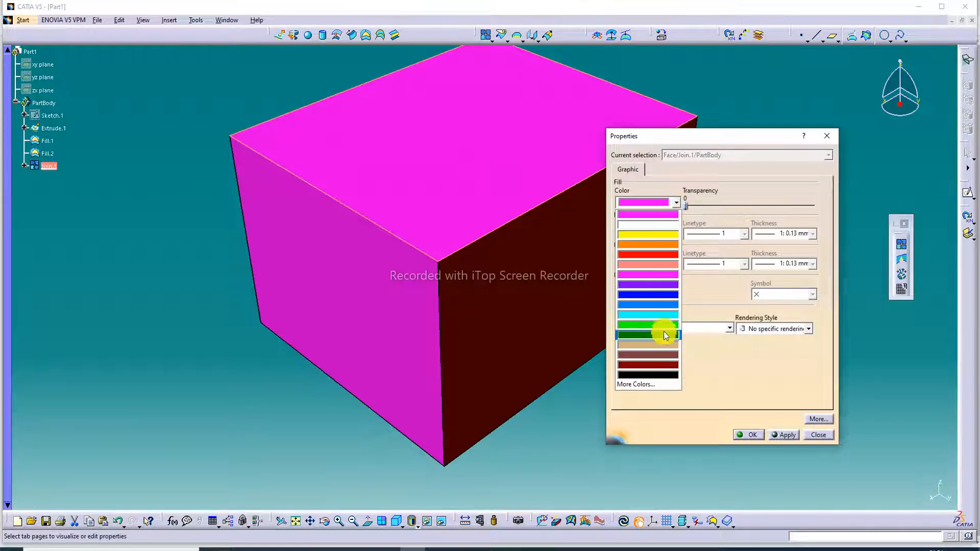
{"action": "left_click", "coordinate": [643, 323]}
{"action": "left_click", "coordinate": [748, 434]}
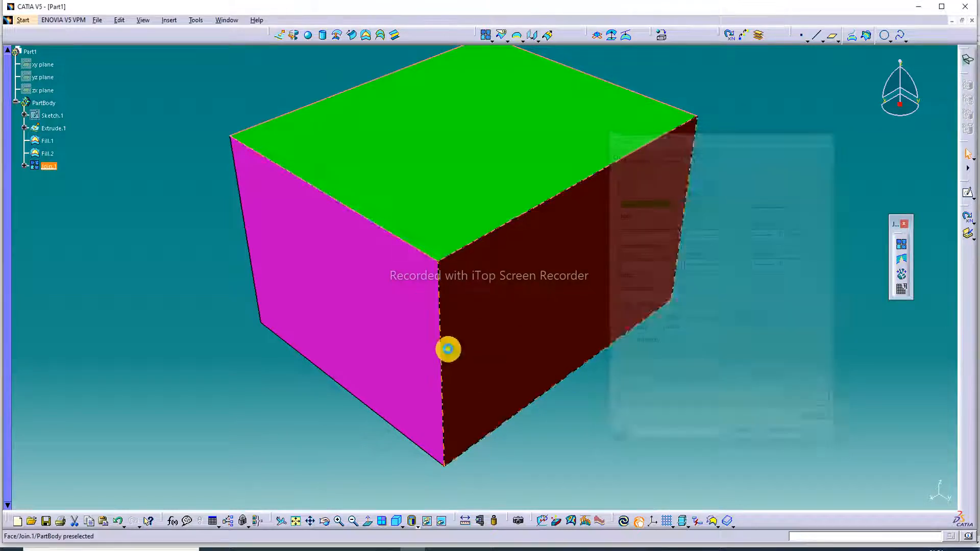
Set the fill colour of the remaining magenta side face next to the dark red face to blue.
{"action": "right_click", "coordinate": [368, 313]}
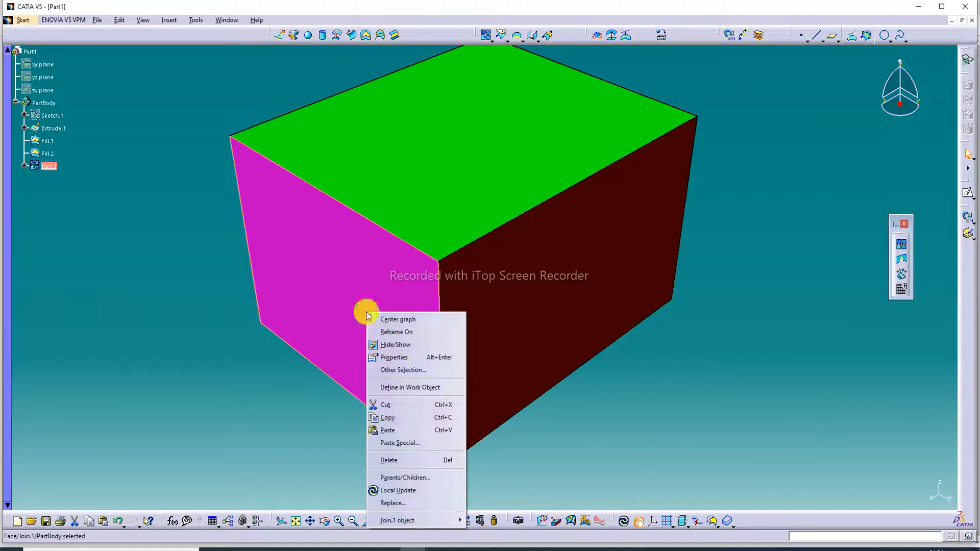
{"action": "left_click", "coordinate": [399, 358]}
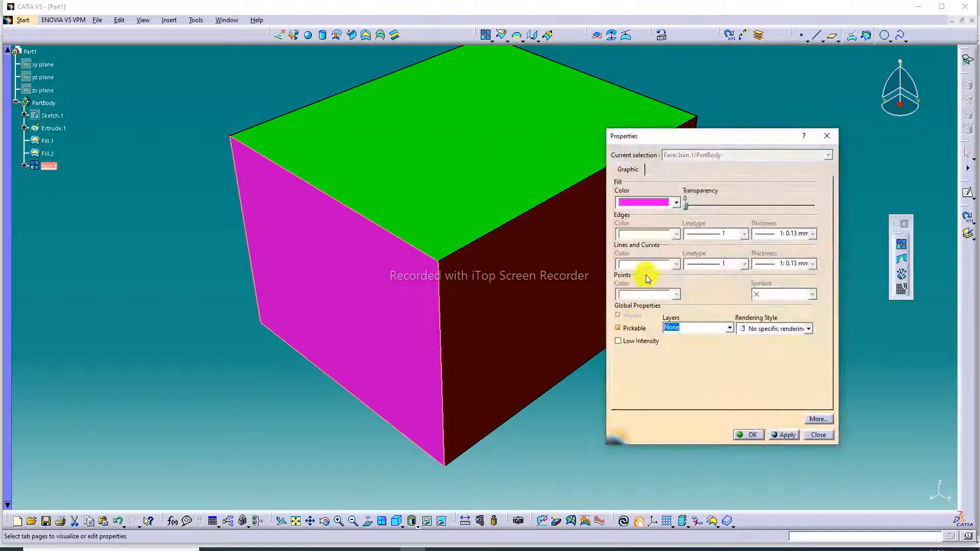
{"action": "left_click", "coordinate": [675, 202]}
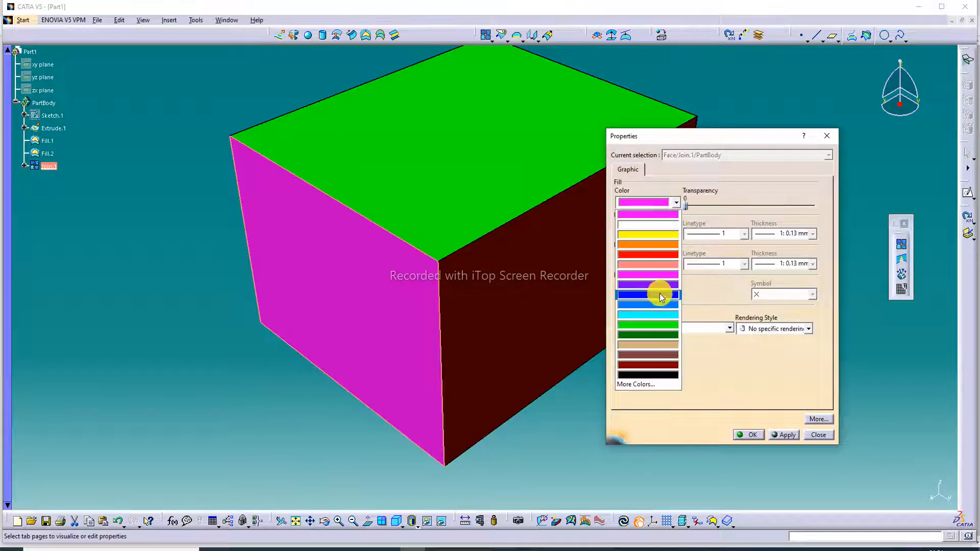
{"action": "left_click", "coordinate": [660, 295]}
{"action": "left_click", "coordinate": [751, 435]}
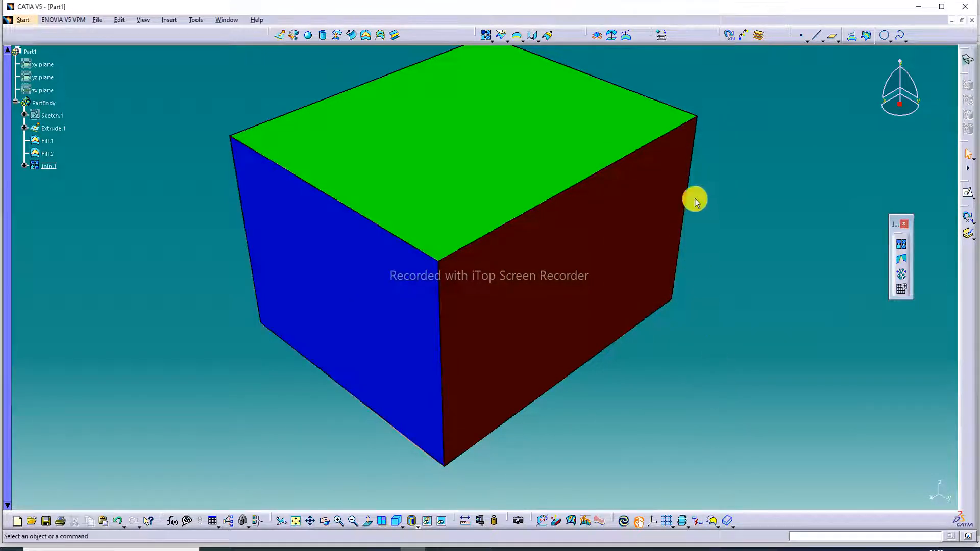
Sketch a circle about 30 mm in radius, centred on the origin, on the box's green top face and finish the sketch.
{"action": "middle_click_drag", "start_coordinate": [597, 127], "coordinate": [567, 201]}
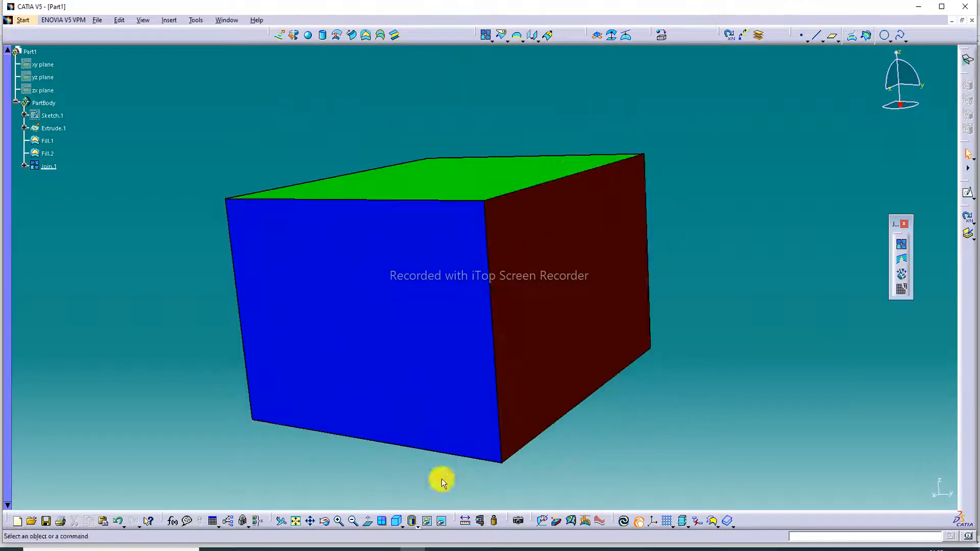
{"action": "left_click", "coordinate": [401, 521]}
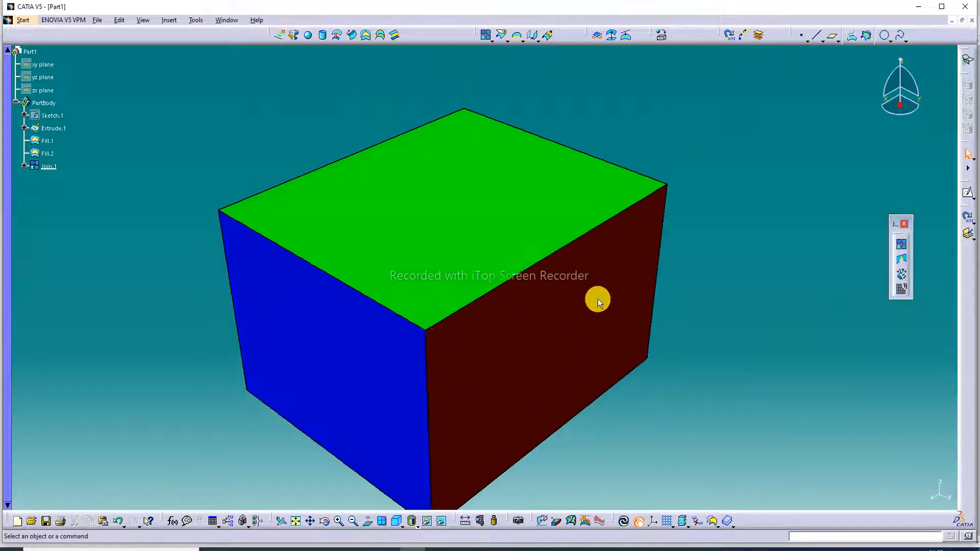
{"action": "left_click", "coordinate": [296, 520]}
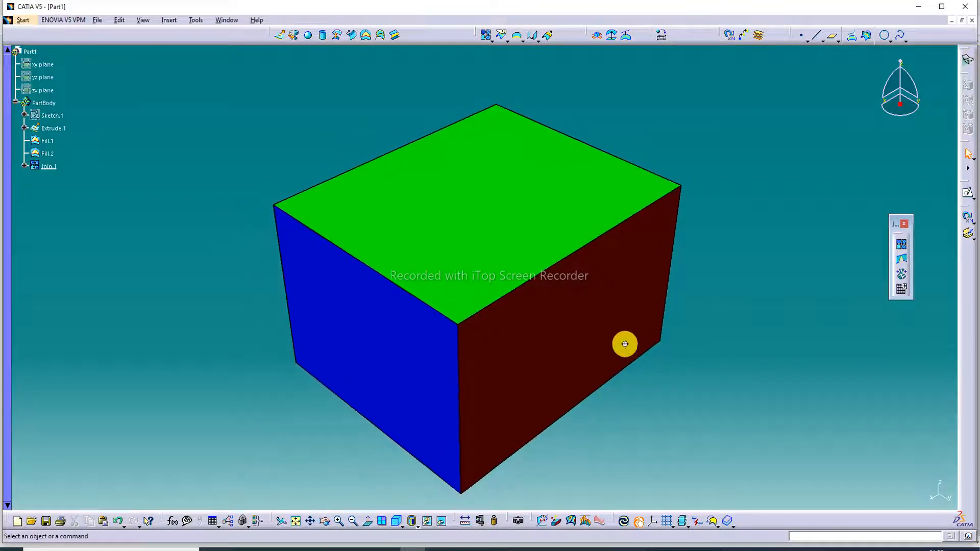
{"action": "middle_click_drag", "start_coordinate": [624, 342], "coordinate": [611, 376]}
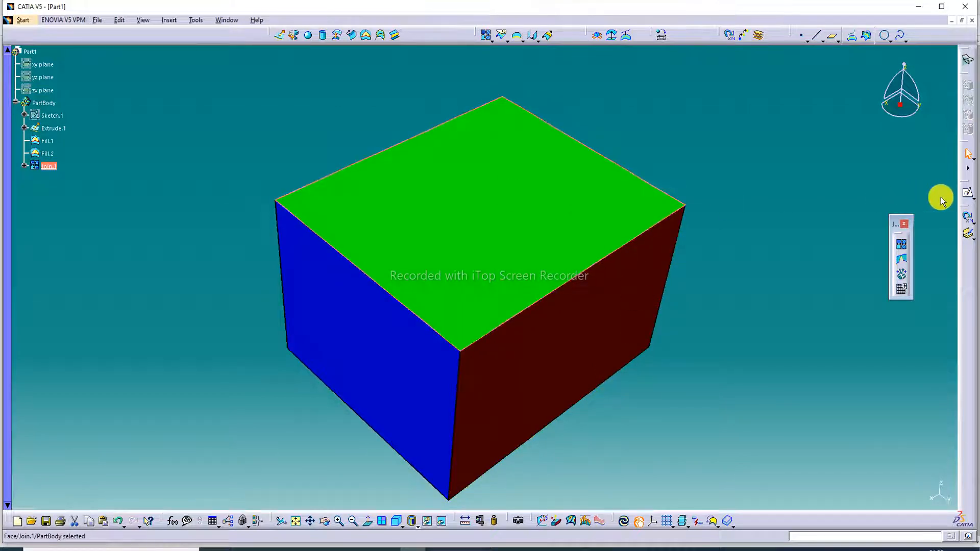
{"action": "left_click", "coordinate": [966, 197]}
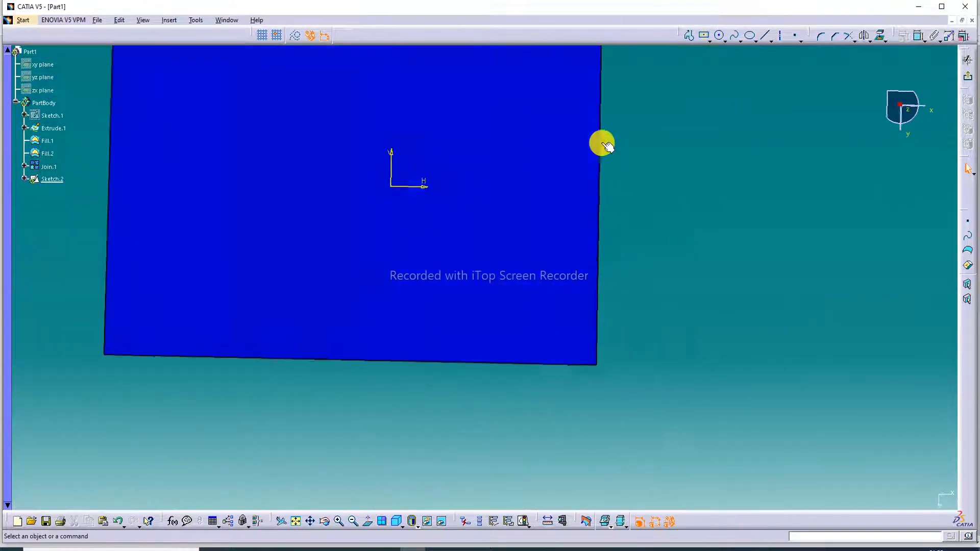
{"action": "left_click", "coordinate": [296, 522]}
{"action": "left_click", "coordinate": [719, 35]}
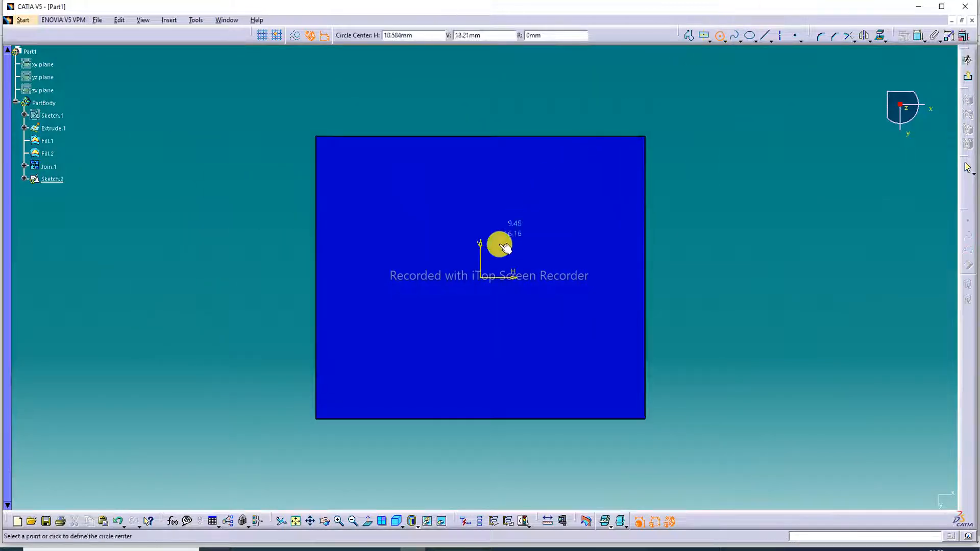
{"action": "left_click", "coordinate": [479, 277]}
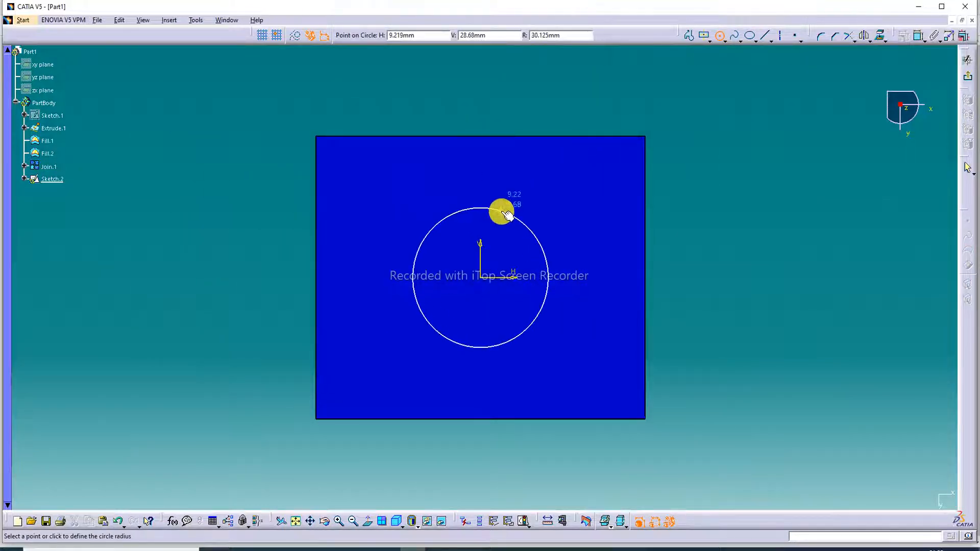
{"action": "left_click", "coordinate": [507, 215]}
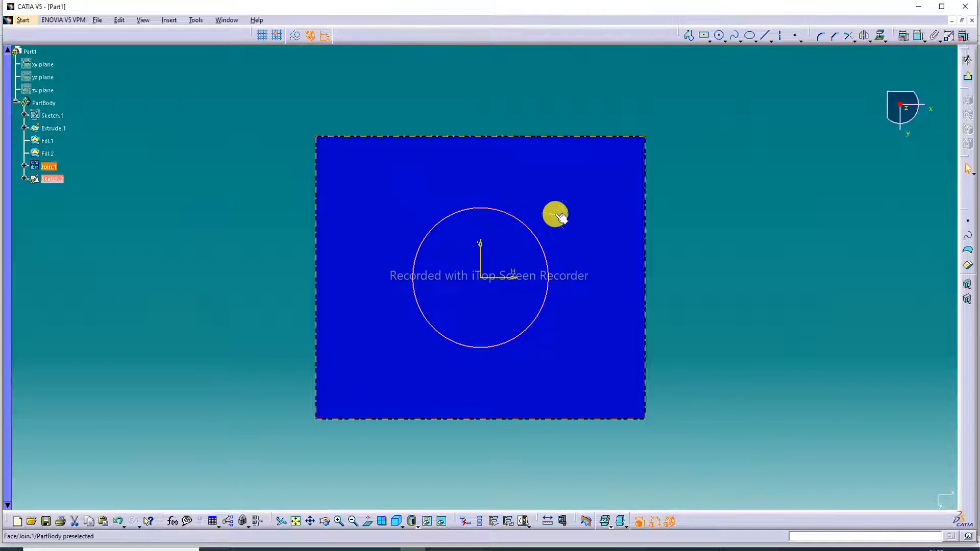
{"action": "left_click", "coordinate": [970, 80]}
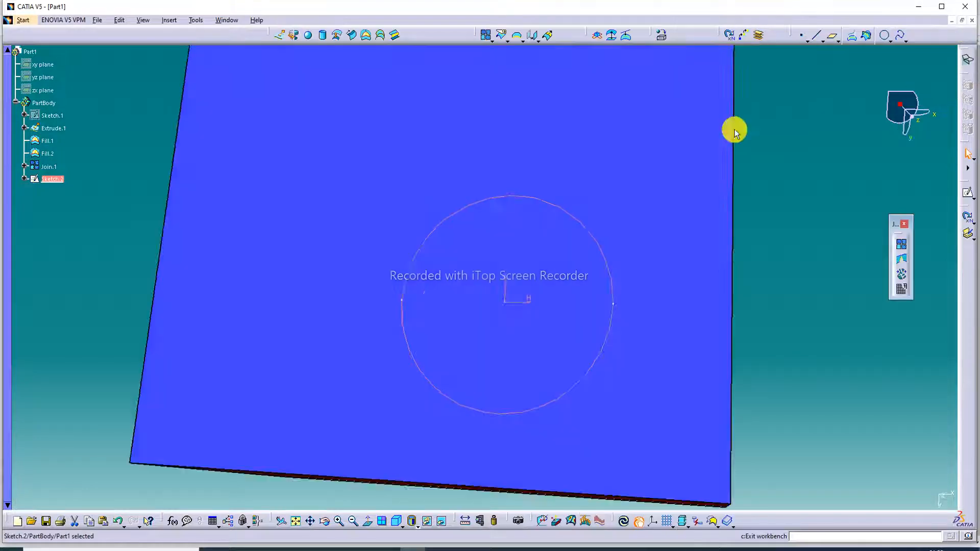
Extrude the circle as a surface through the box, with limit 1 at 125 mm through the bottom and limit 2 at 50 mm above the top face.
{"action": "left_click", "coordinate": [280, 36]}
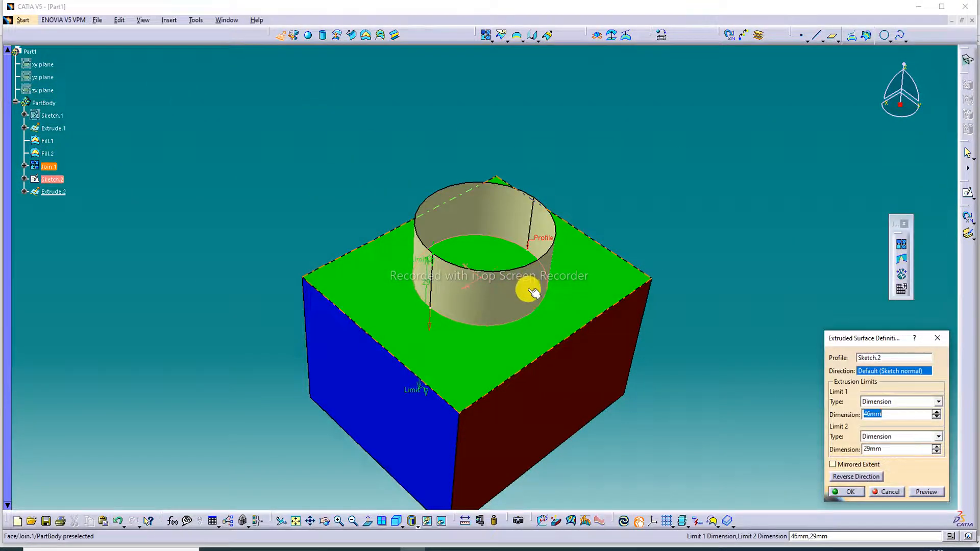
{"action": "middle_click_drag", "start_coordinate": [534, 292], "coordinate": [474, 163]}
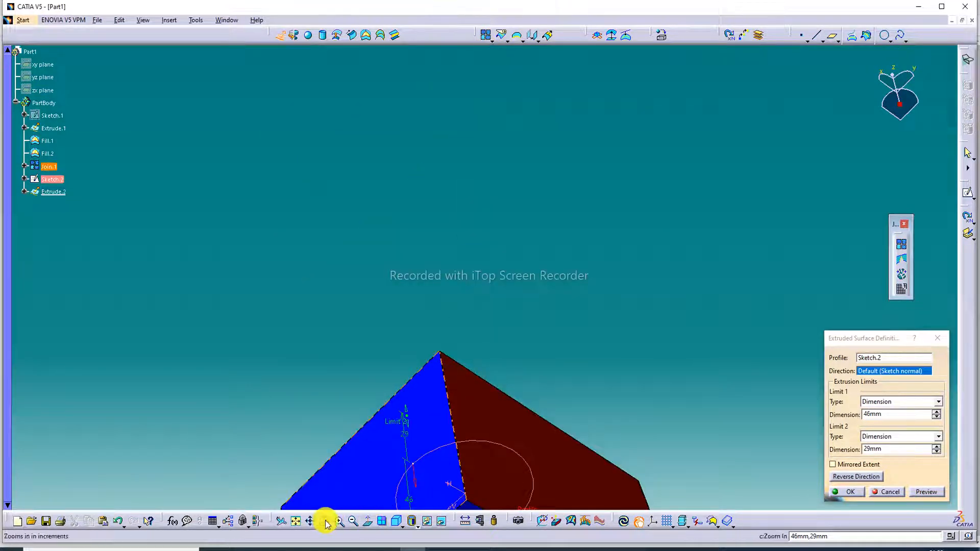
{"action": "left_click", "coordinate": [298, 520]}
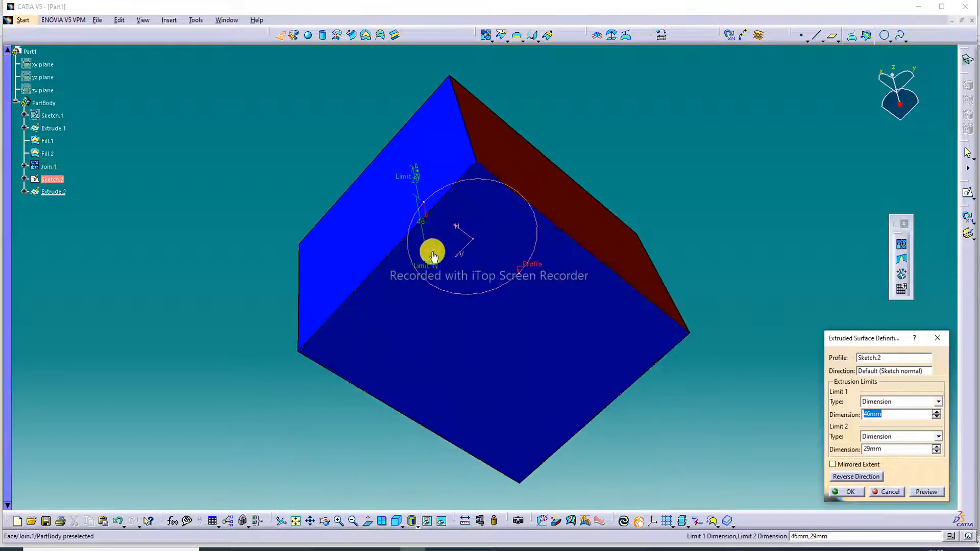
{"action": "left_click_drag", "start_coordinate": [431, 257], "coordinate": [462, 396]}
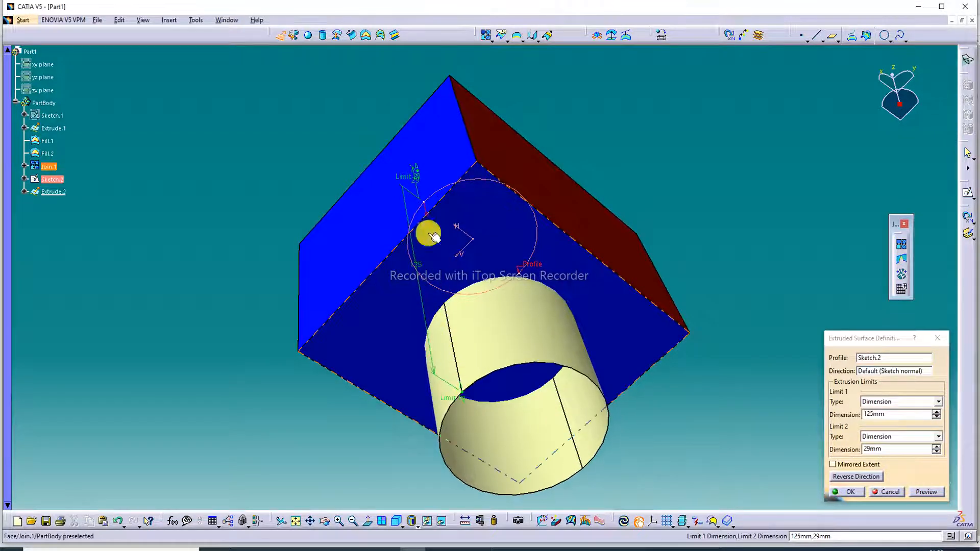
{"action": "middle_click_drag", "start_coordinate": [453, 89], "coordinate": [458, 286]}
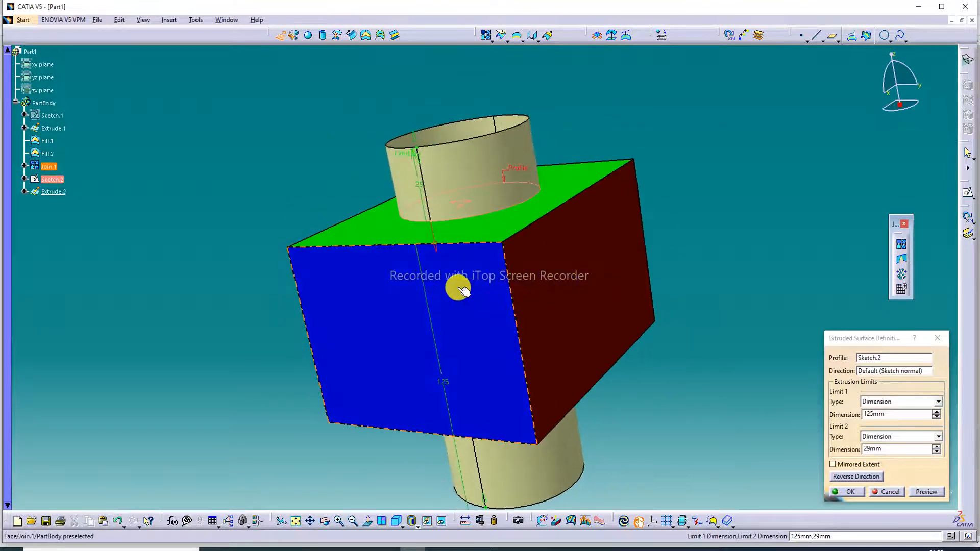
{"action": "left_click_drag", "start_coordinate": [418, 156], "coordinate": [405, 92]}
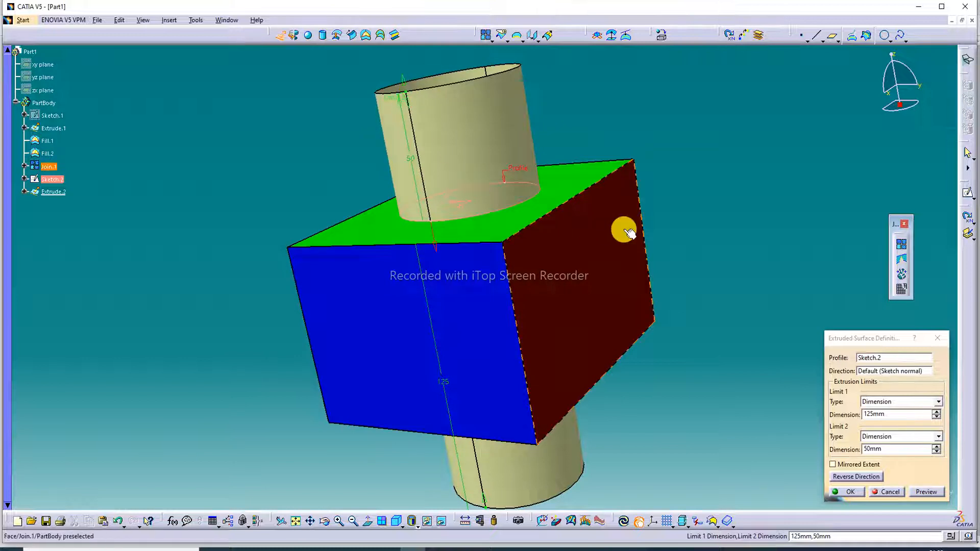
{"action": "middle_click_drag", "start_coordinate": [661, 169], "coordinate": [648, 357]}
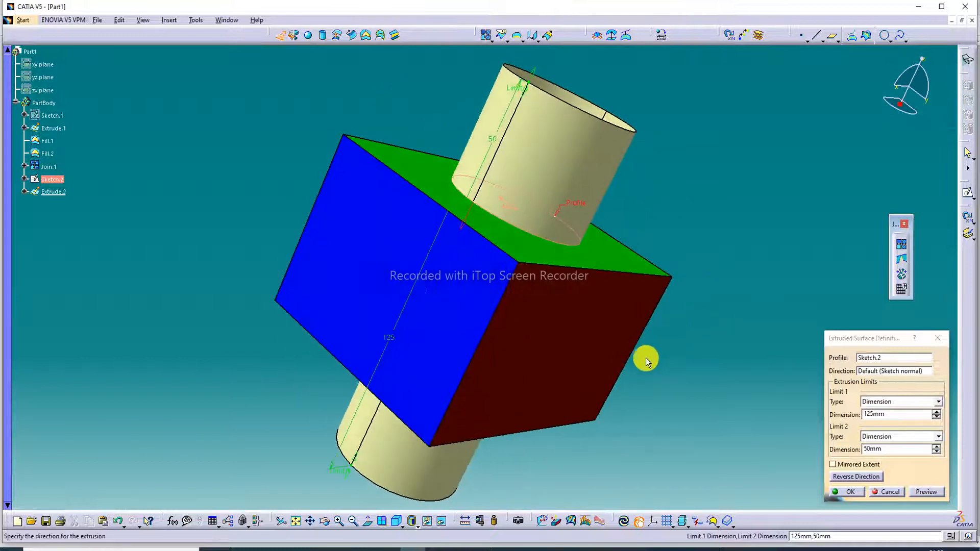
{"action": "left_click", "coordinate": [857, 495]}
Set the fill colour of the extruded cylindrical surface to purple.
{"action": "left_click", "coordinate": [598, 178]}
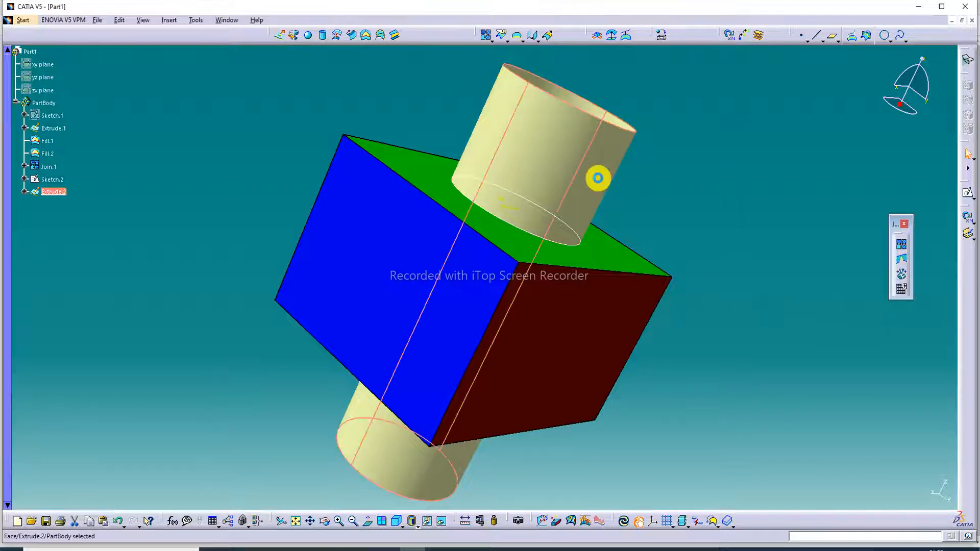
{"action": "right_click", "coordinate": [598, 178]}
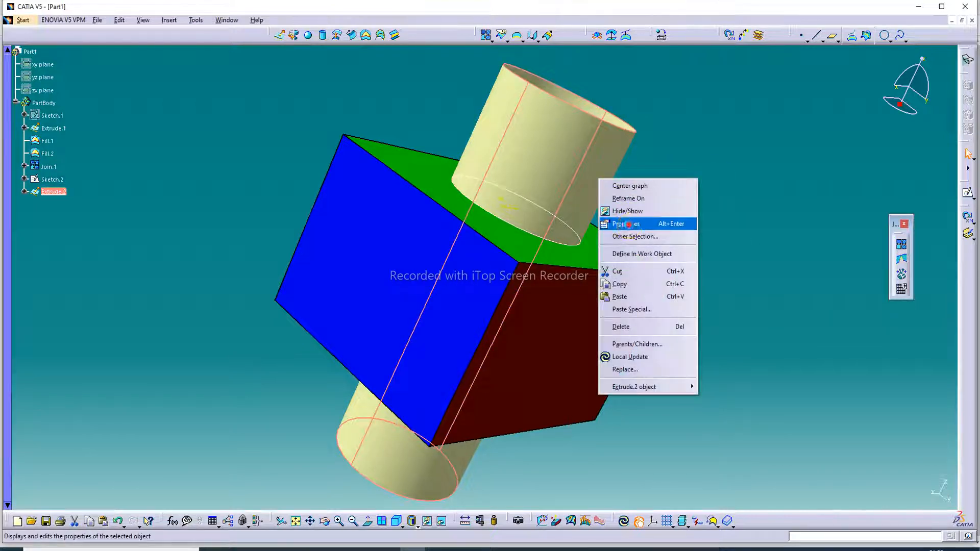
{"action": "left_click", "coordinate": [628, 225]}
{"action": "left_click", "coordinate": [677, 206]}
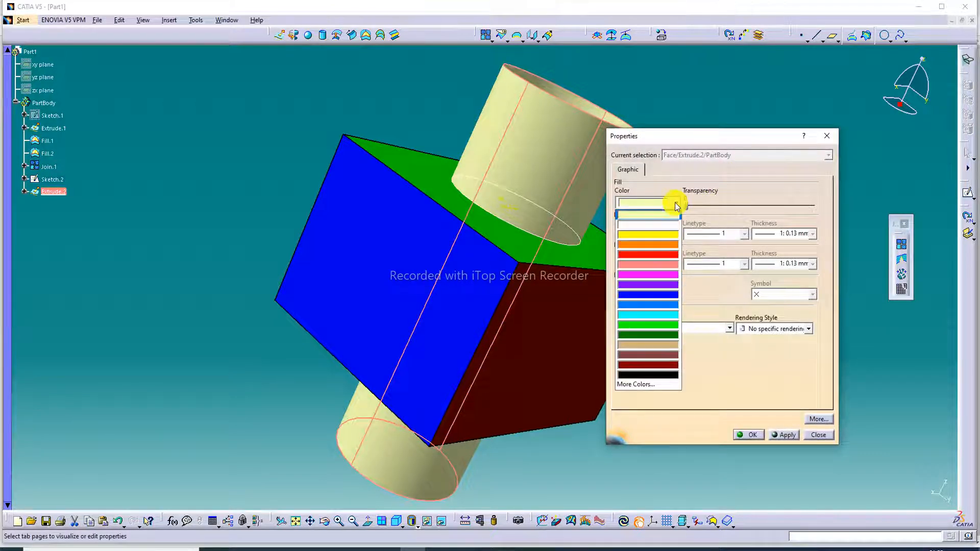
{"action": "left_click", "coordinate": [669, 287]}
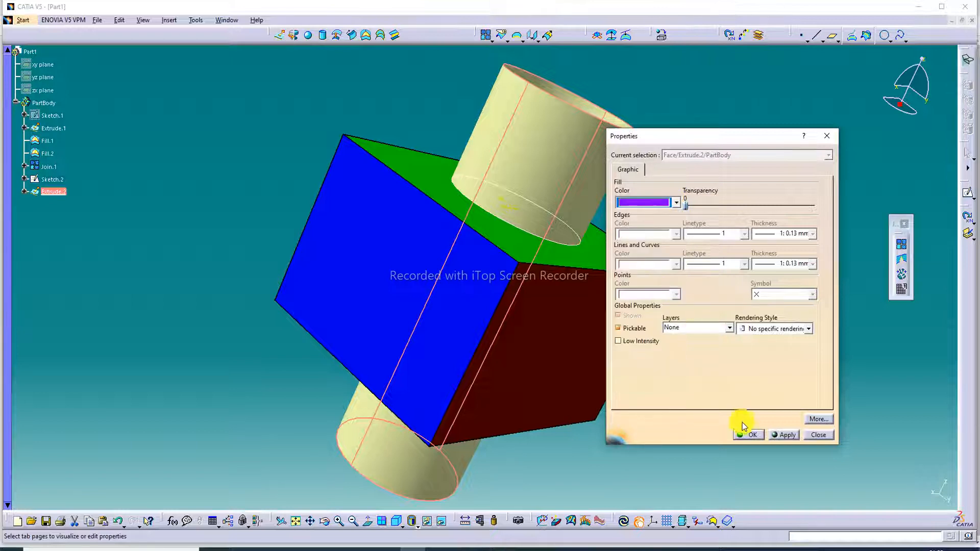
{"action": "left_click", "coordinate": [748, 435]}
{"action": "left_click", "coordinate": [738, 353]}
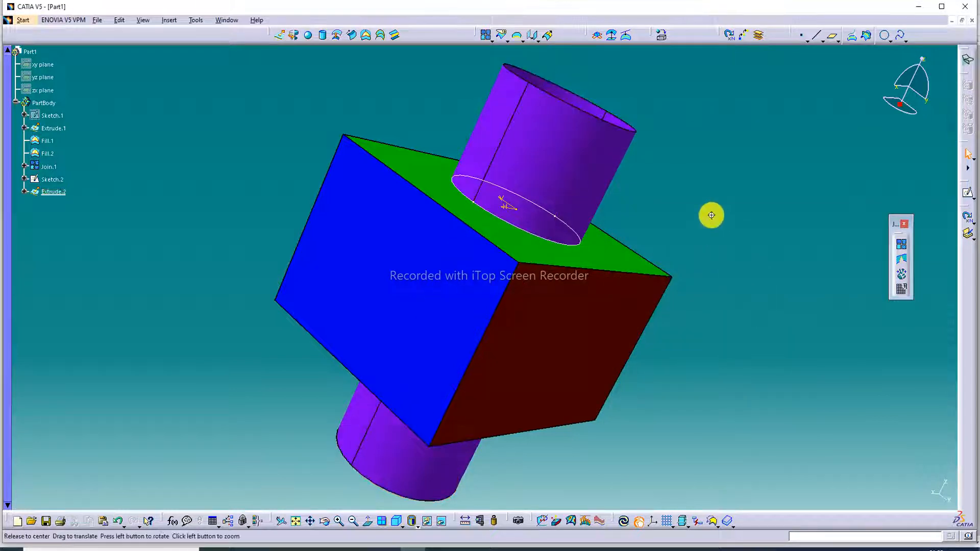
Set the fill colour of the box's top face around the cylinder to red.
{"action": "middle_click_drag", "start_coordinate": [711, 215], "coordinate": [531, 341]}
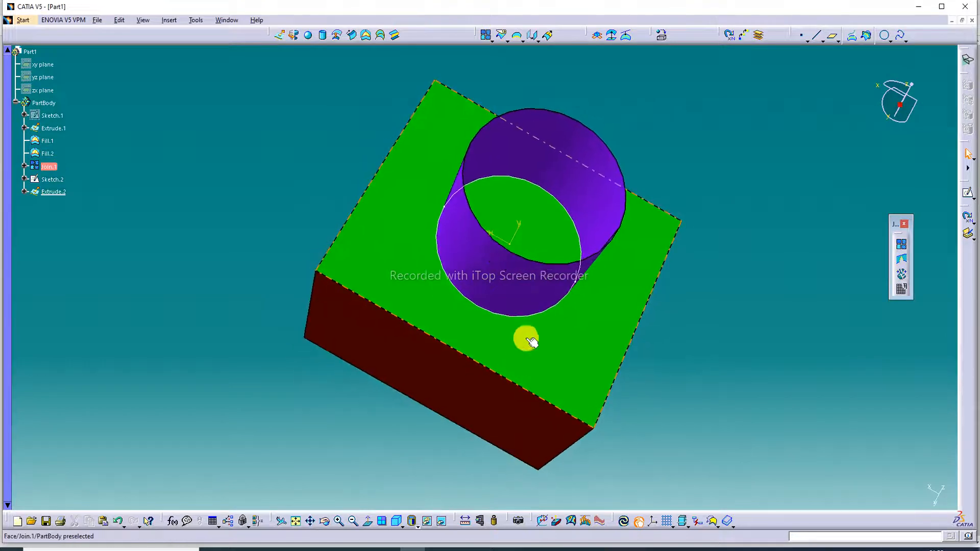
{"action": "left_click", "coordinate": [539, 207]}
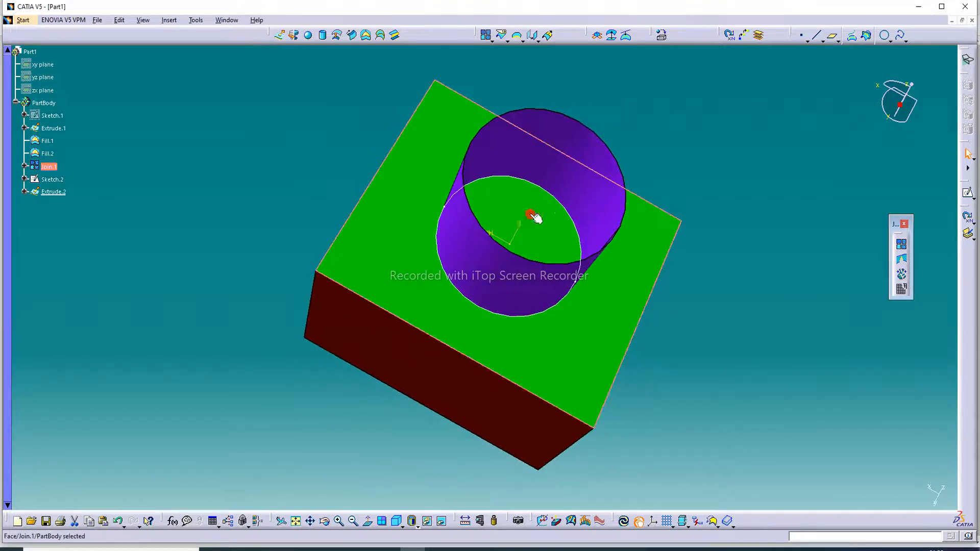
{"action": "right_click", "coordinate": [533, 217]}
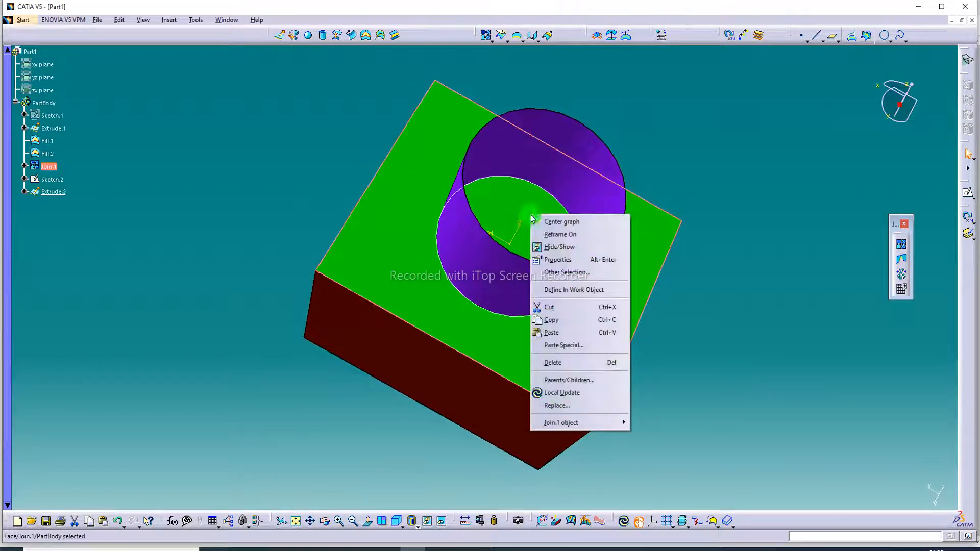
{"action": "left_click", "coordinate": [559, 259]}
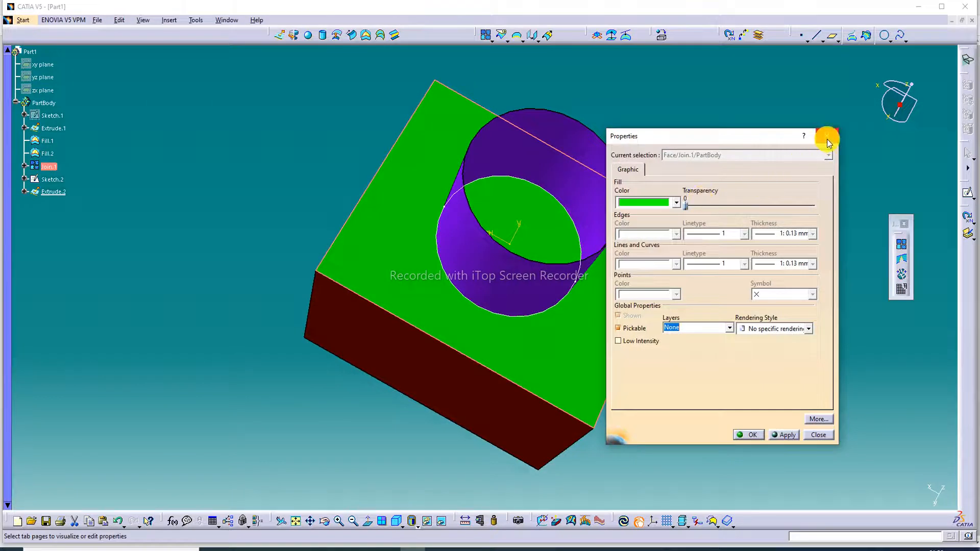
{"action": "left_click", "coordinate": [677, 203]}
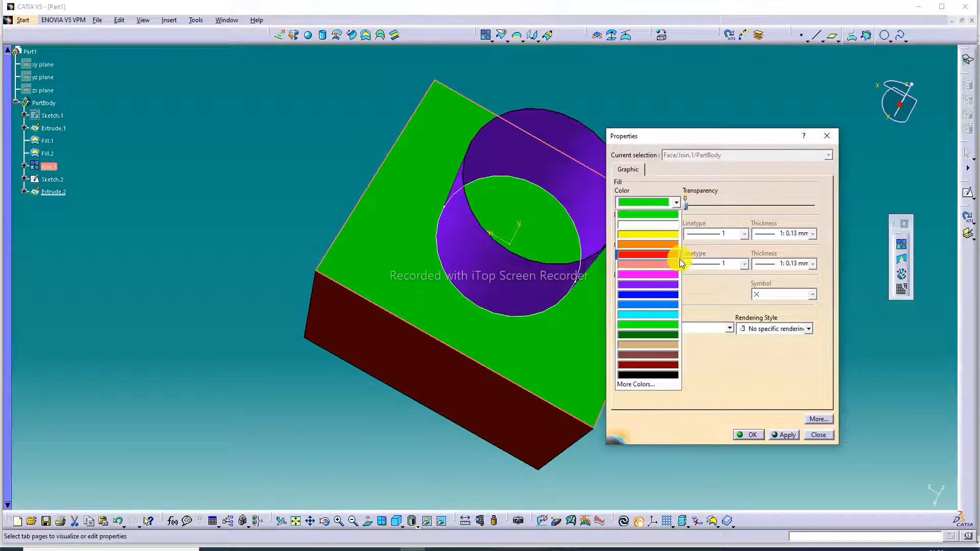
{"action": "left_click", "coordinate": [672, 255]}
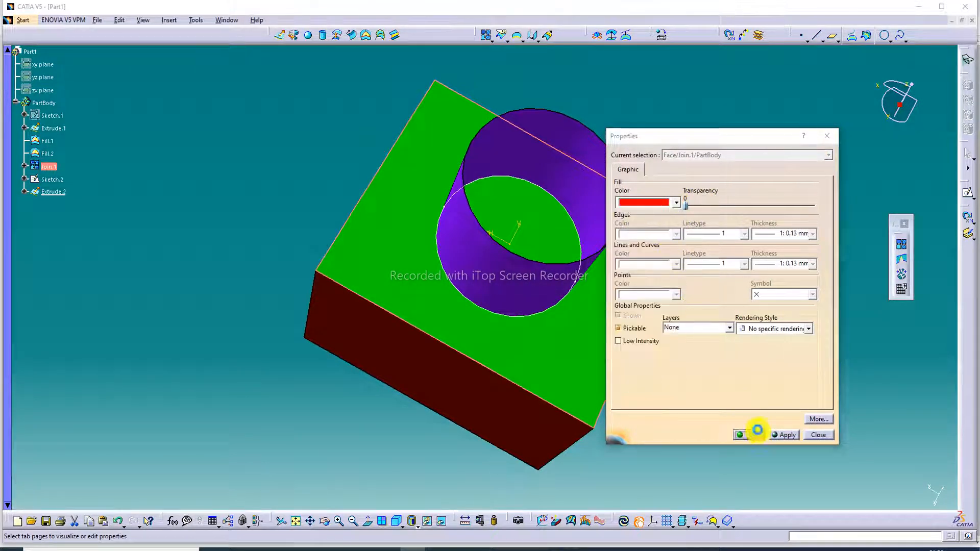
{"action": "left_click", "coordinate": [757, 435]}
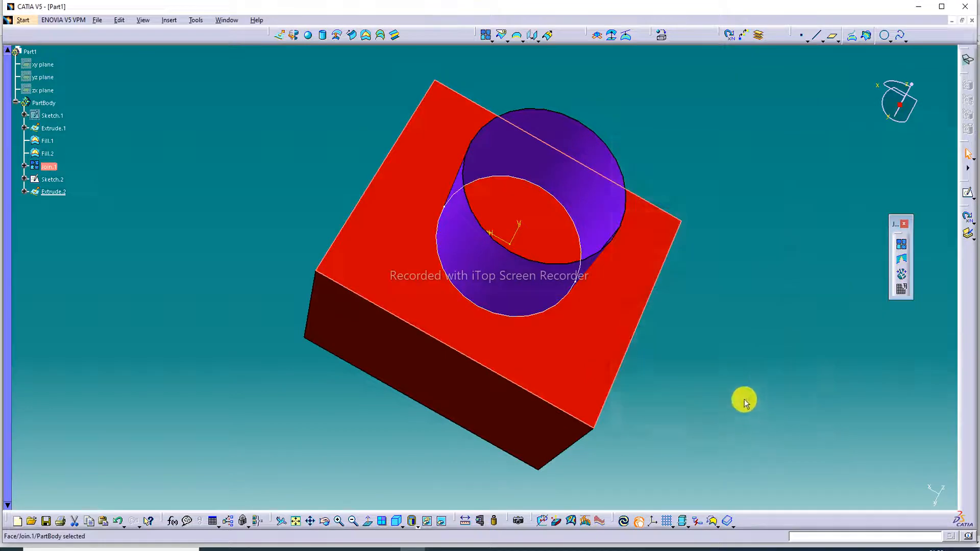
Set the fill colour of the box's red top face back to bright green.
{"action": "right_click", "coordinate": [561, 222]}
{"action": "left_click", "coordinate": [582, 260]}
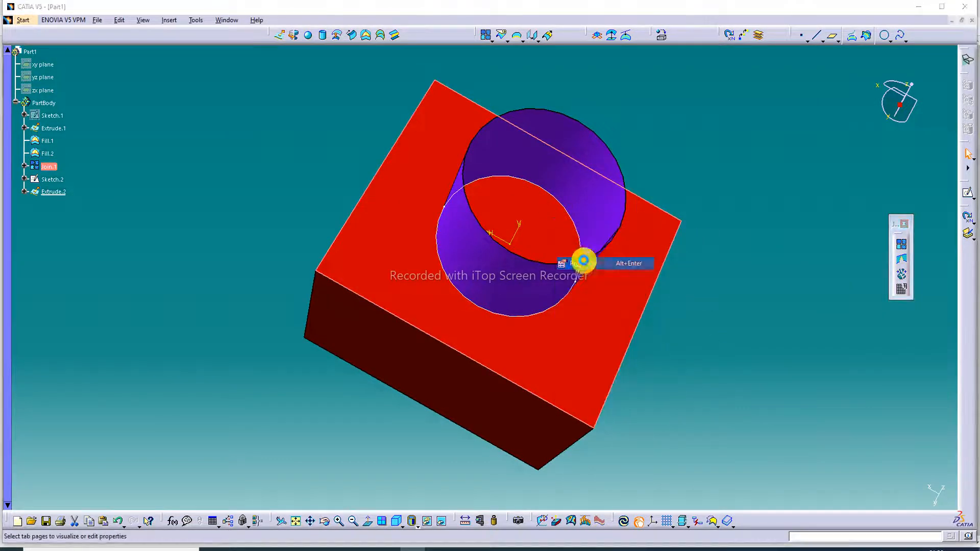
{"action": "left_click", "coordinate": [675, 203]}
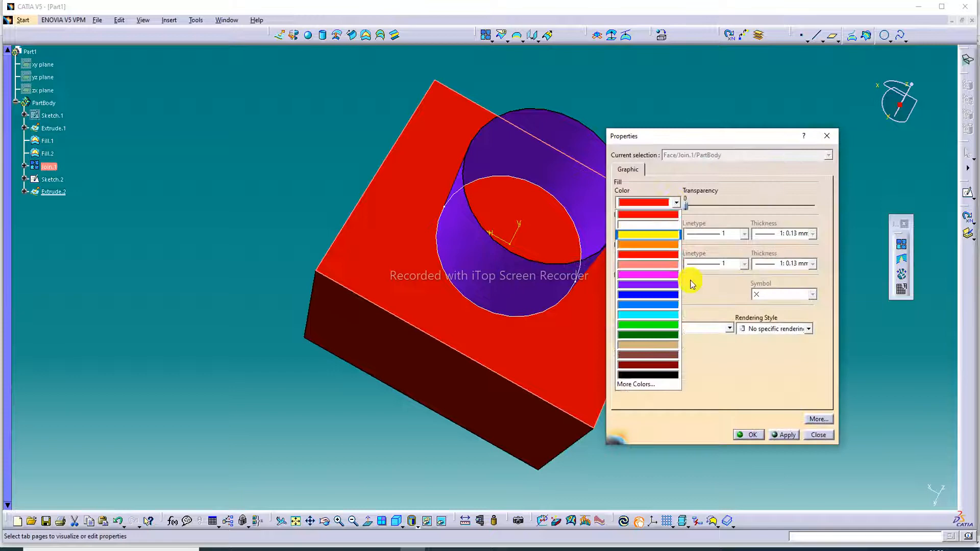
{"action": "left_click", "coordinate": [662, 321]}
{"action": "left_click", "coordinate": [749, 434]}
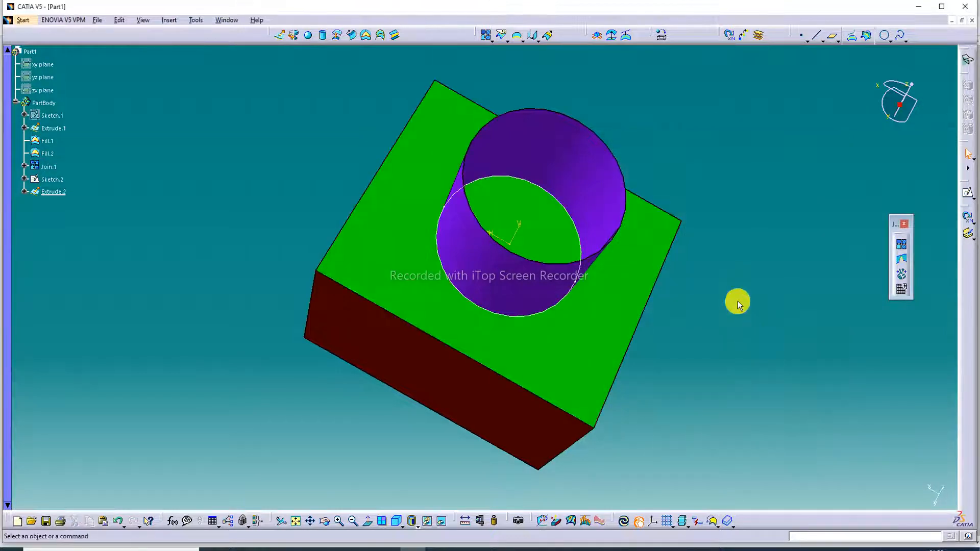
{"action": "middle_click_drag", "start_coordinate": [716, 161], "coordinate": [633, 159]}
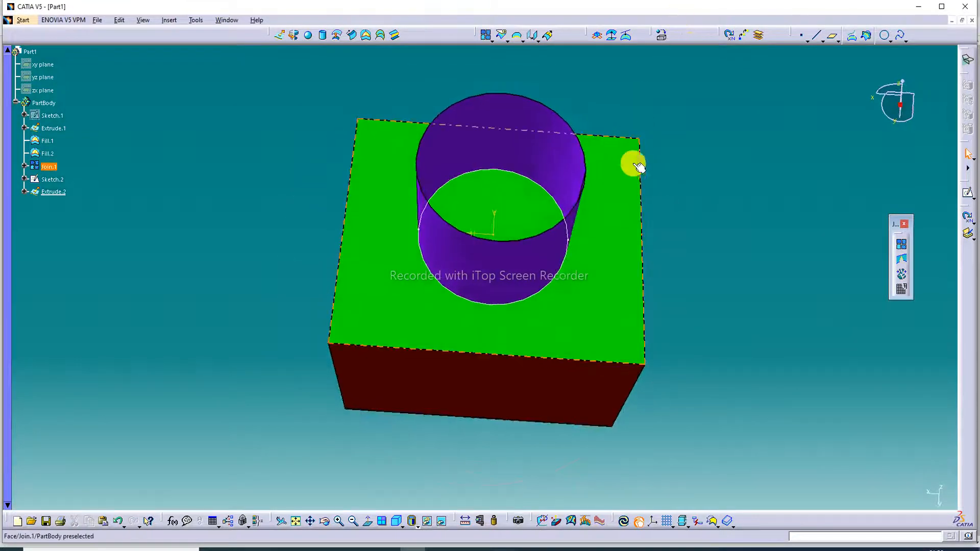
{"action": "right_click", "coordinate": [629, 197]}
{"action": "key", "text": "Escape"}
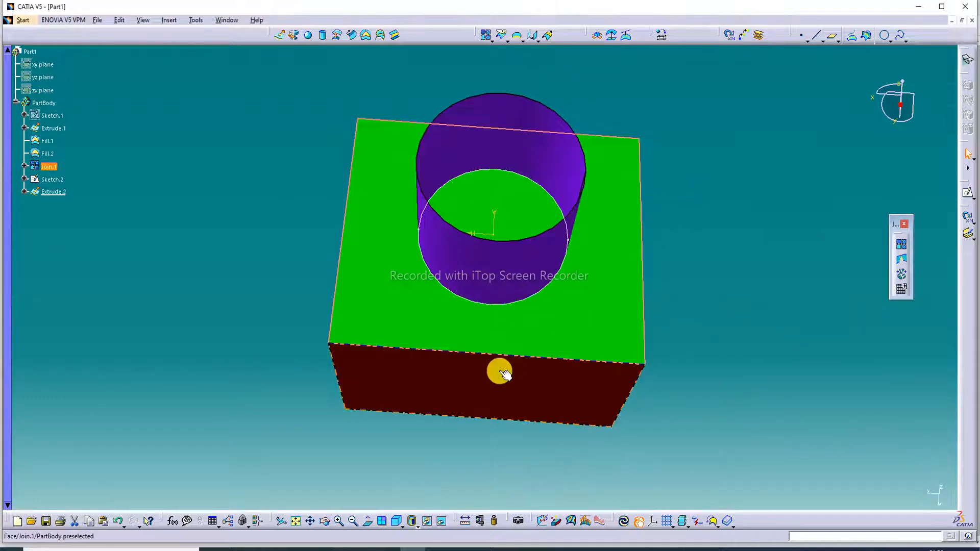
{"action": "middle_click_drag", "start_coordinate": [499, 332], "coordinate": [478, 161]}
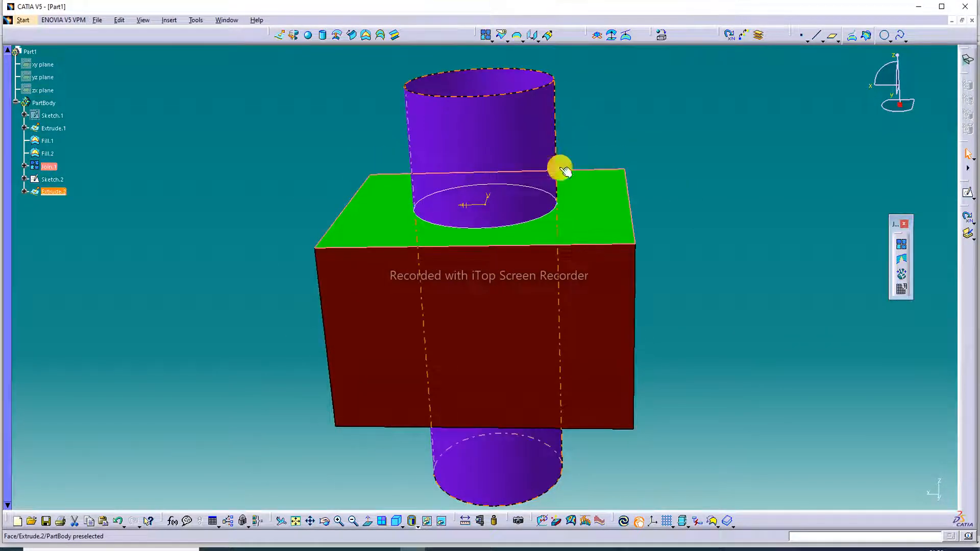
{"action": "middle_click_drag", "start_coordinate": [615, 124], "coordinate": [651, 130]}
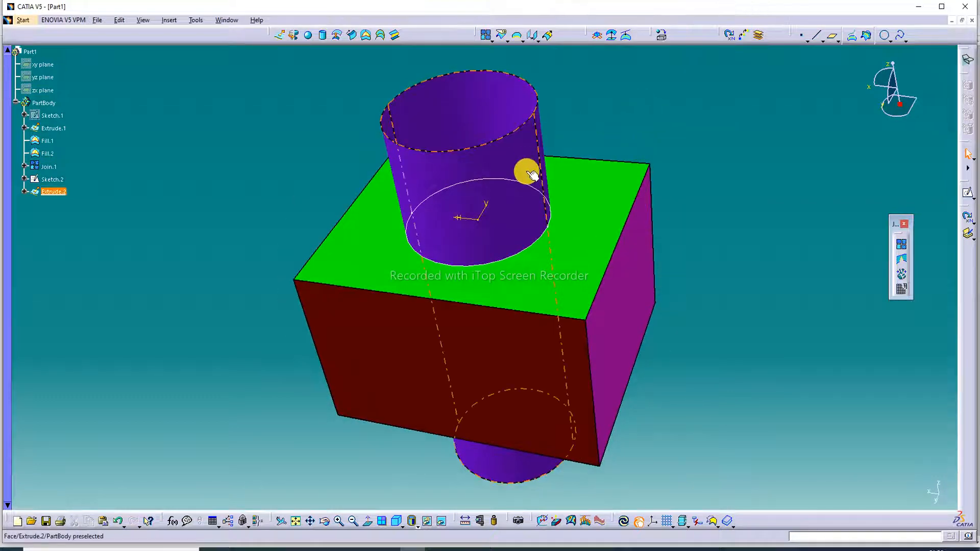
Try to join the purple cylindrical surface with the coloured box, display the connexity diagnosis, and abandon the join.
{"action": "left_click", "coordinate": [902, 246]}
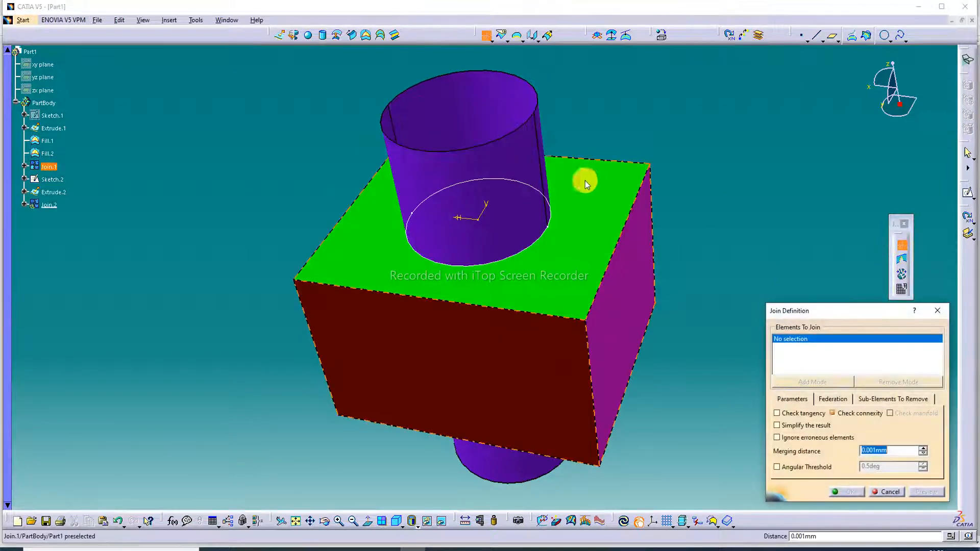
{"action": "left_click", "coordinate": [518, 159]}
{"action": "left_click", "coordinate": [587, 242]}
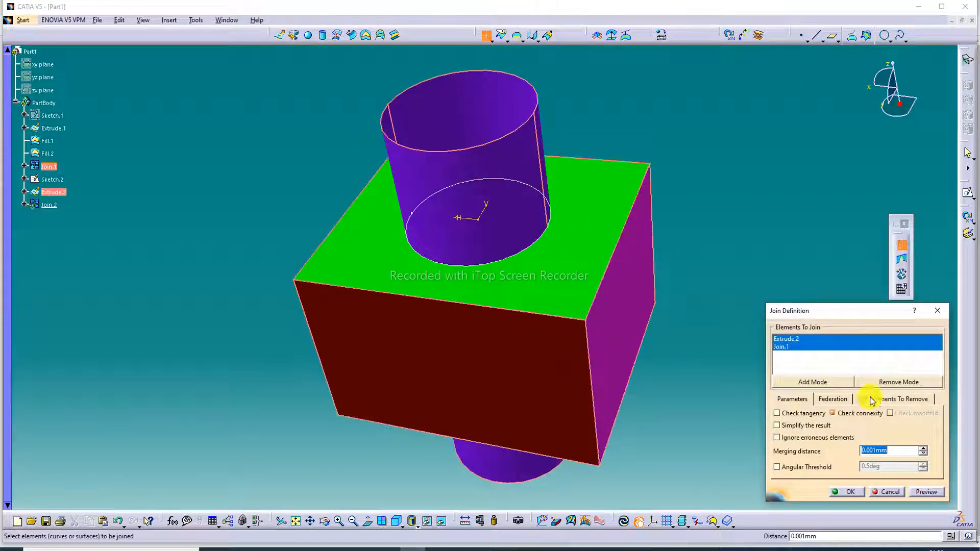
{"action": "left_click", "coordinate": [855, 493]}
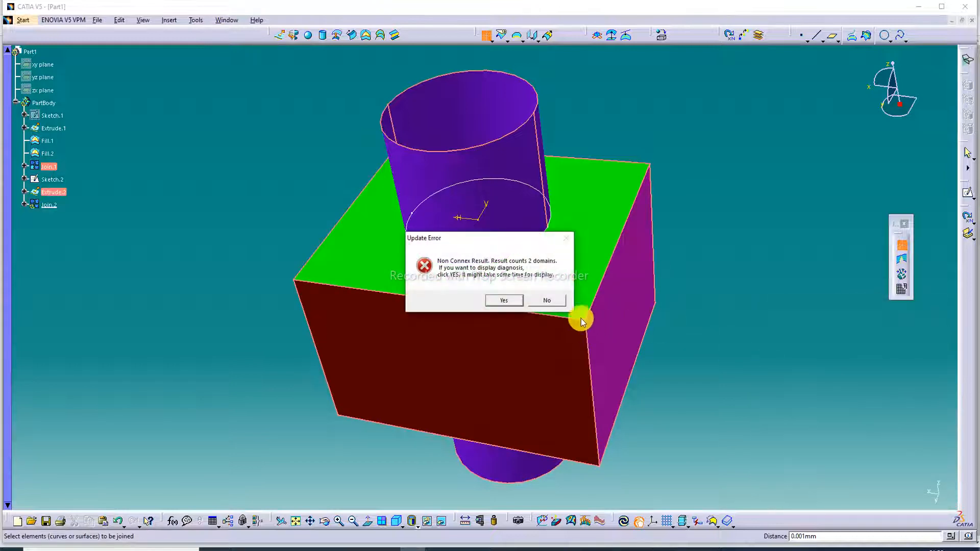
{"action": "left_click", "coordinate": [511, 300]}
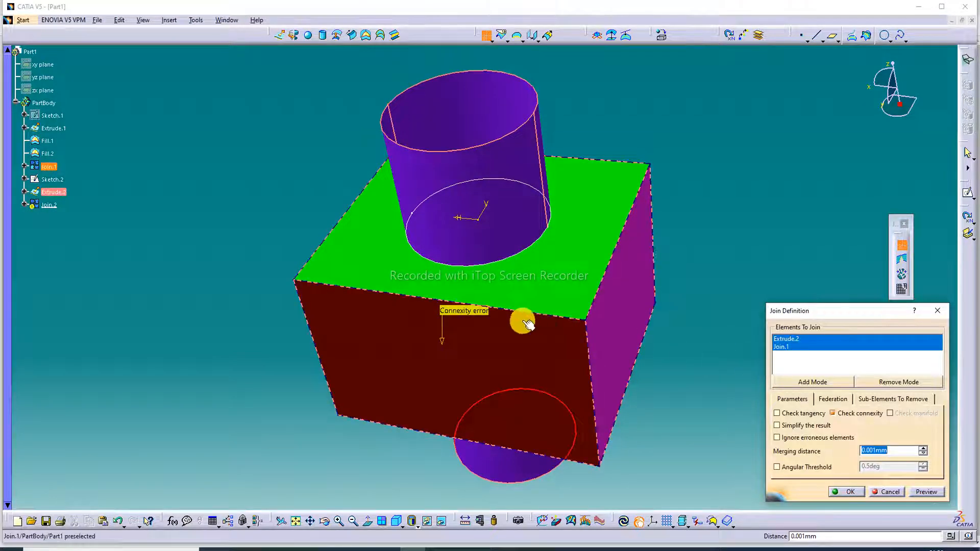
{"action": "left_click", "coordinate": [851, 492]}
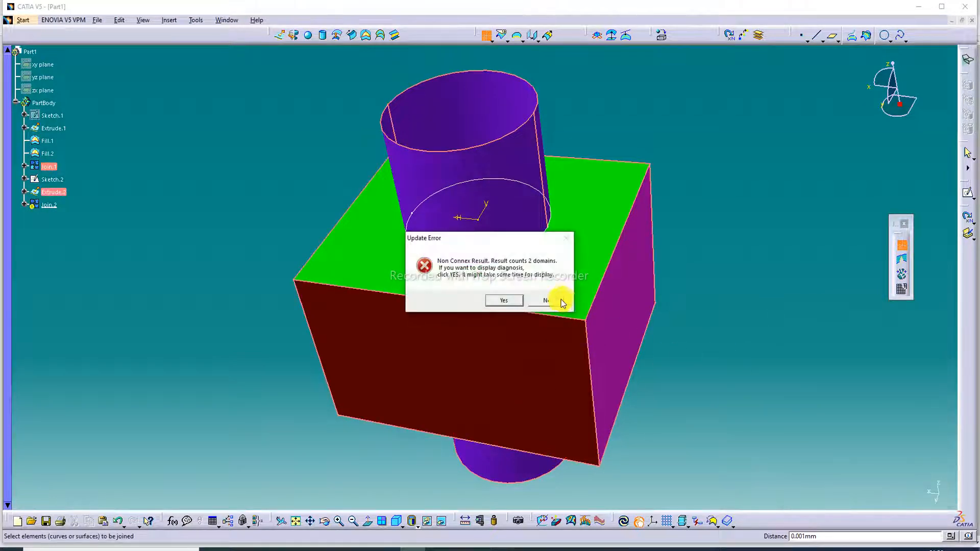
{"action": "left_click", "coordinate": [548, 301]}
{"action": "left_click", "coordinate": [938, 311]}
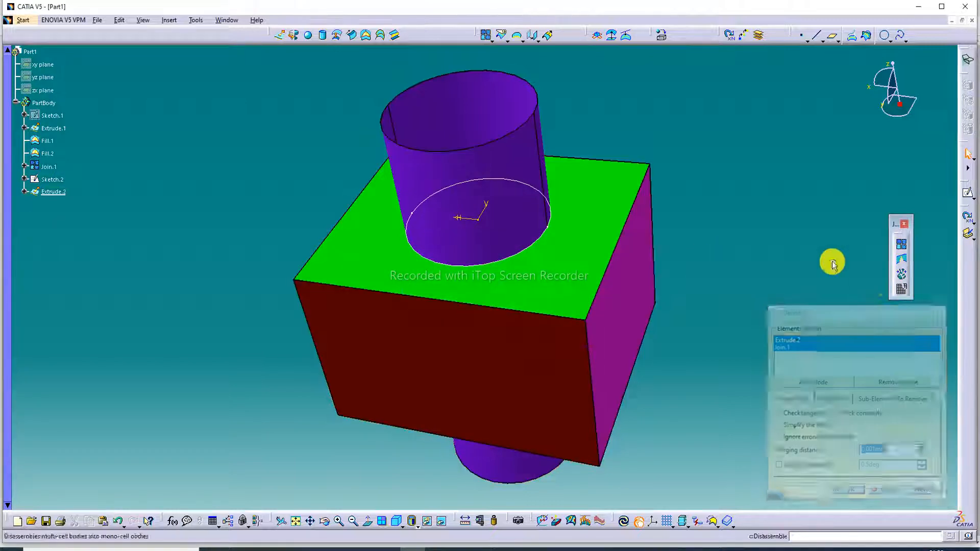
{"action": "middle_click_drag", "start_coordinate": [683, 126], "coordinate": [626, 215]}
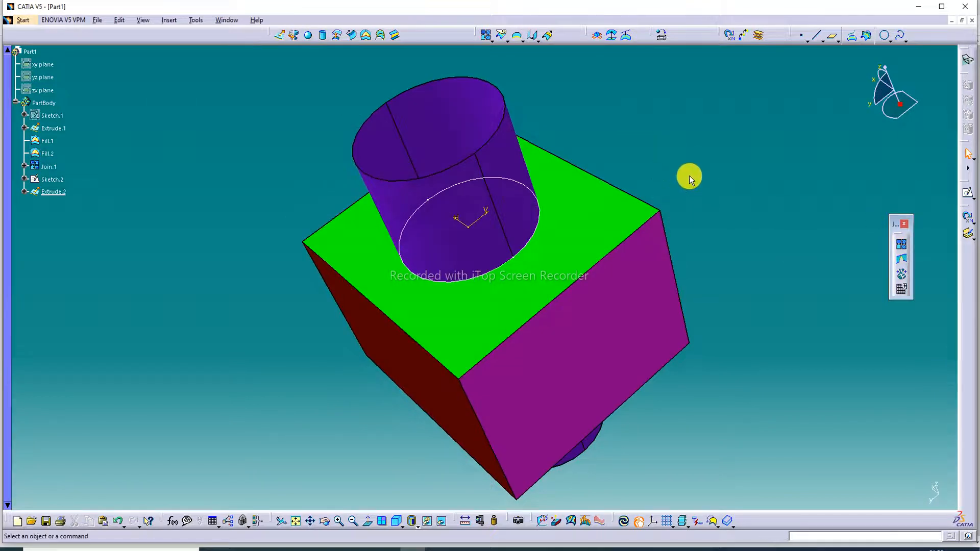
{"action": "middle_click_drag", "start_coordinate": [684, 199], "coordinate": [737, 144]}
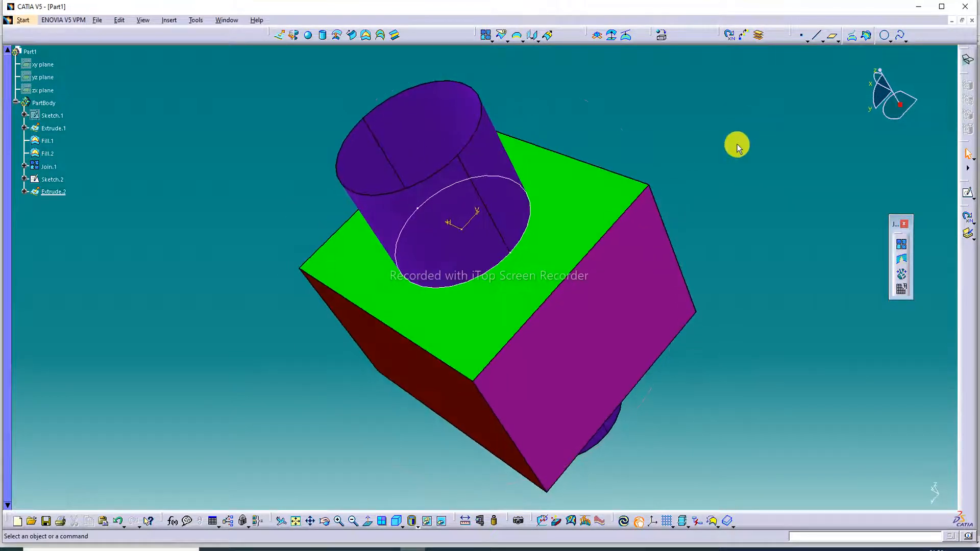
{"action": "left_click", "coordinate": [398, 523]}
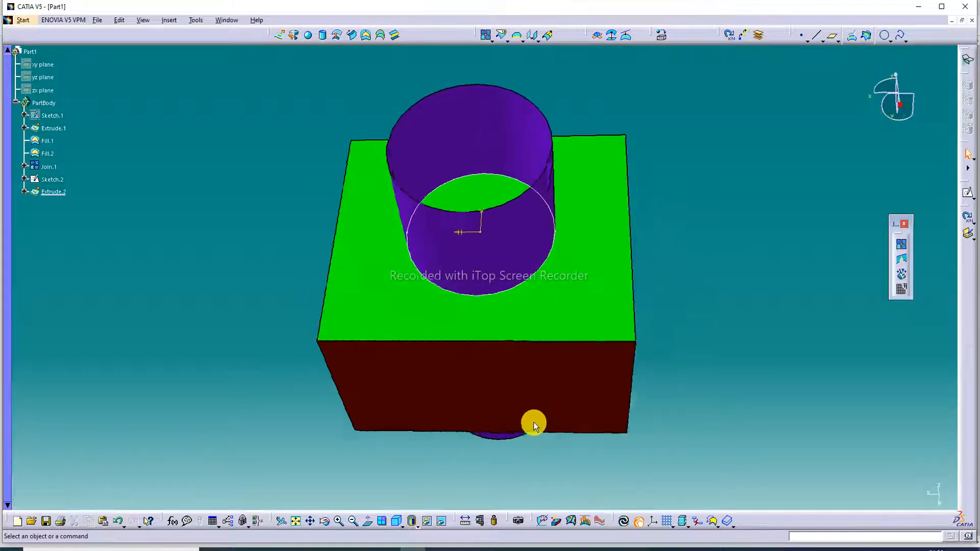
Hide the circular profile sketch at the base of the purple cylindrical surface on the box's green top face.
{"action": "left_click", "coordinate": [415, 524]}
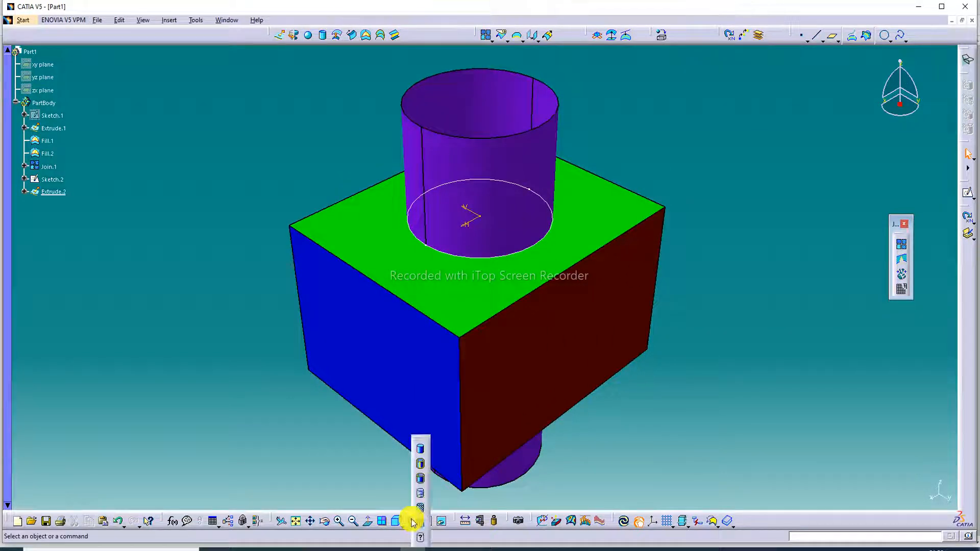
{"action": "left_click", "coordinate": [672, 432]}
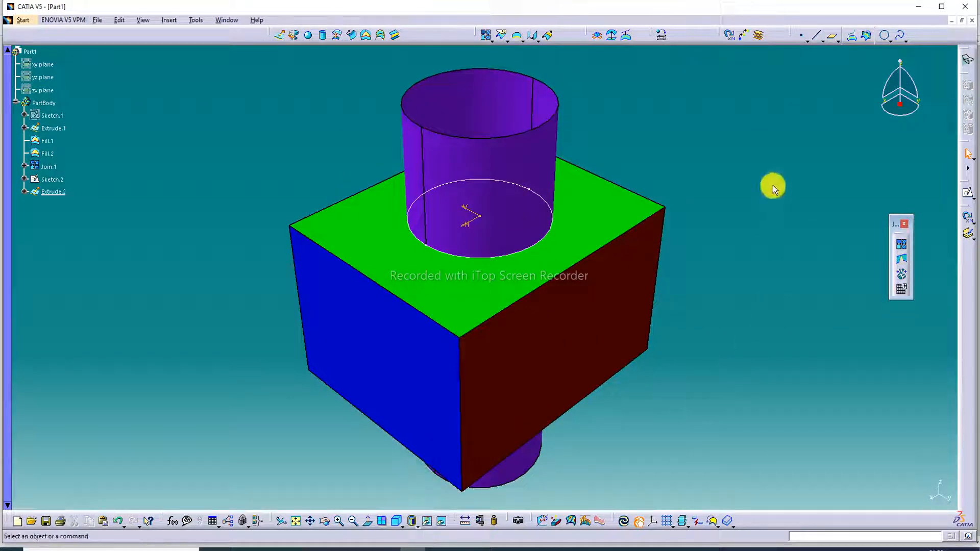
{"action": "middle_click_drag", "start_coordinate": [736, 222], "coordinate": [738, 223]}
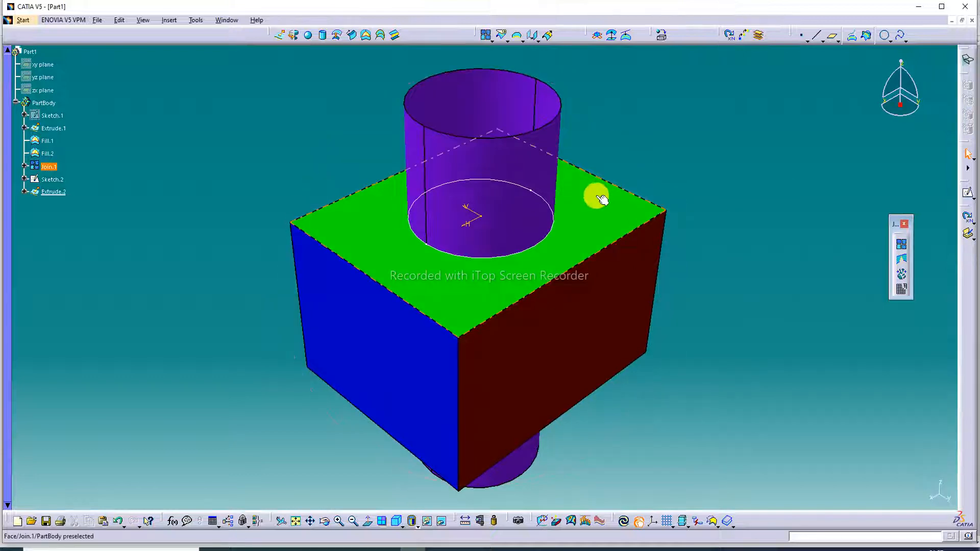
{"action": "right_click", "coordinate": [548, 210]}
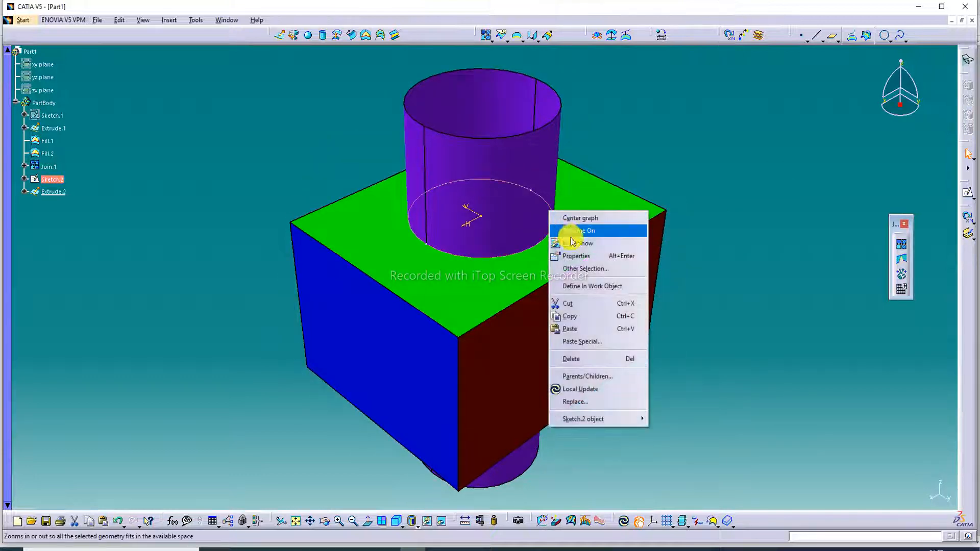
{"action": "left_click", "coordinate": [561, 228]}
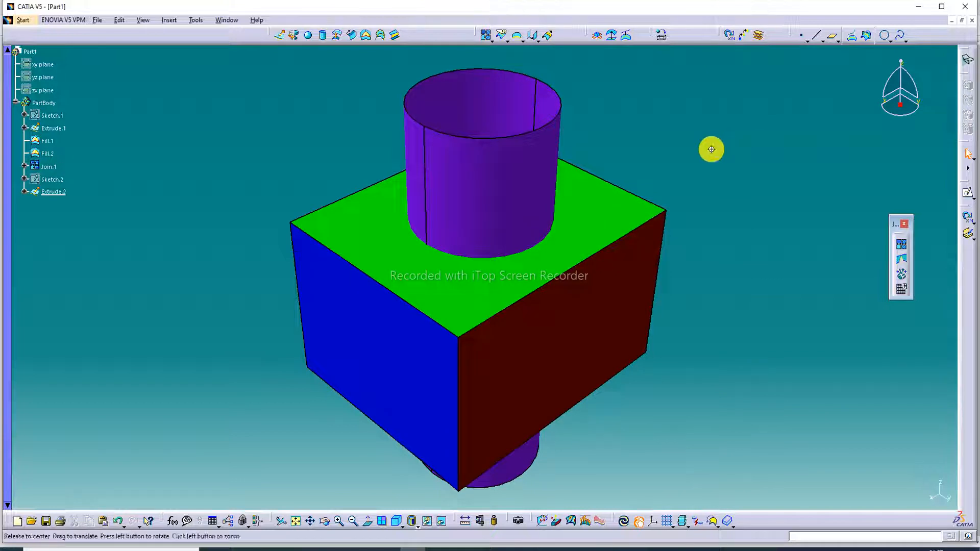
Show the whole model in a fitted isometric view and switch to the CATIA Lecture-74 PDF in the browser.
{"action": "middle_click_drag", "start_coordinate": [711, 149], "coordinate": [689, 260]}
{"action": "middle_click_drag", "start_coordinate": [444, 232], "coordinate": [429, 316]}
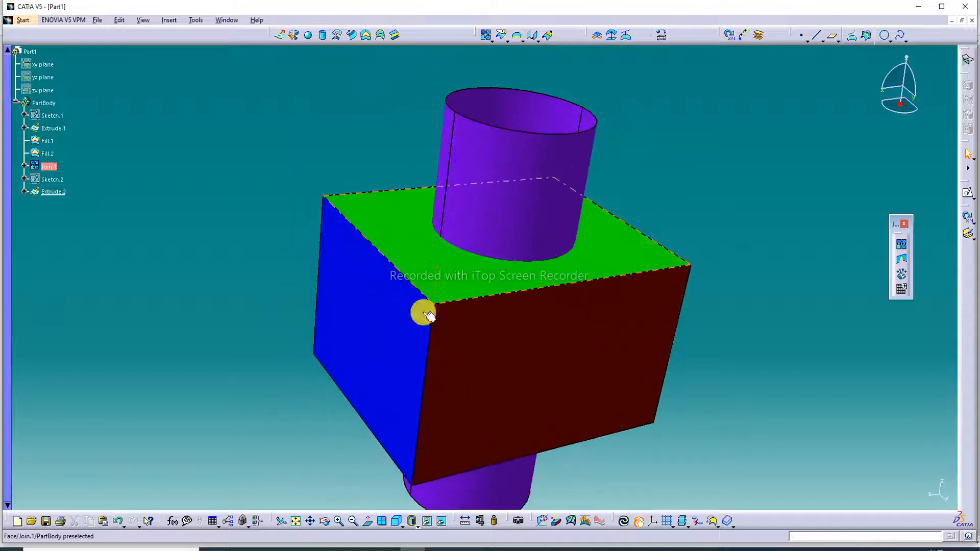
{"action": "left_click", "coordinate": [396, 521]}
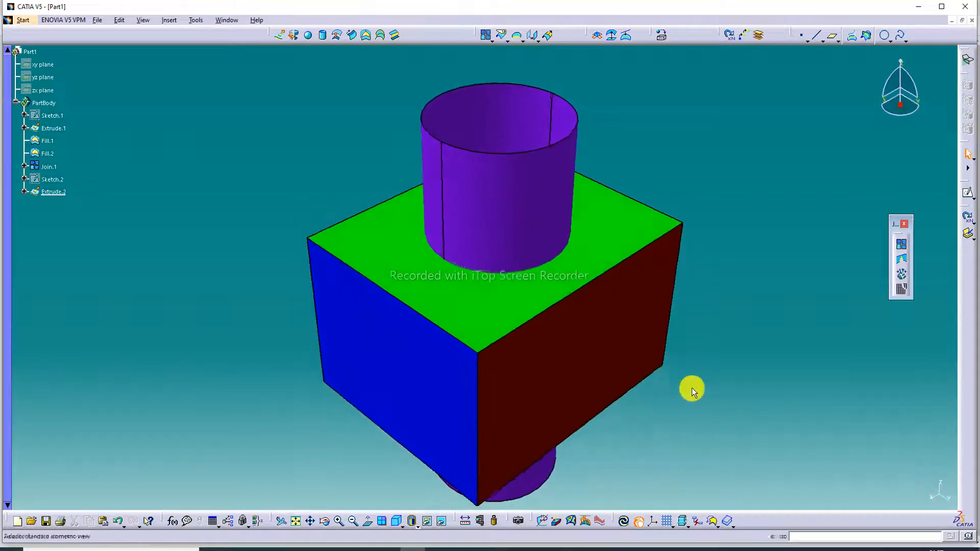
{"action": "left_click", "coordinate": [297, 520]}
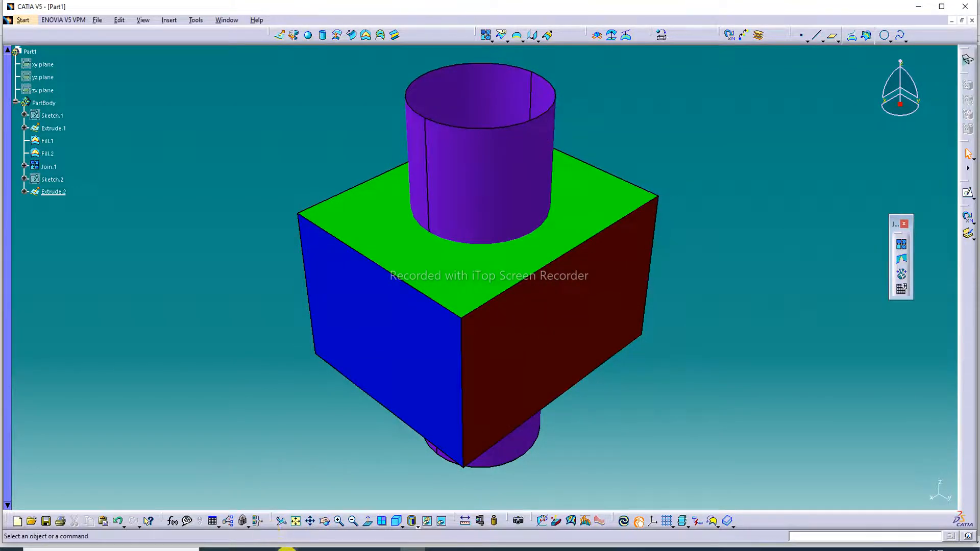
{"action": "left_click", "coordinate": [287, 548]}
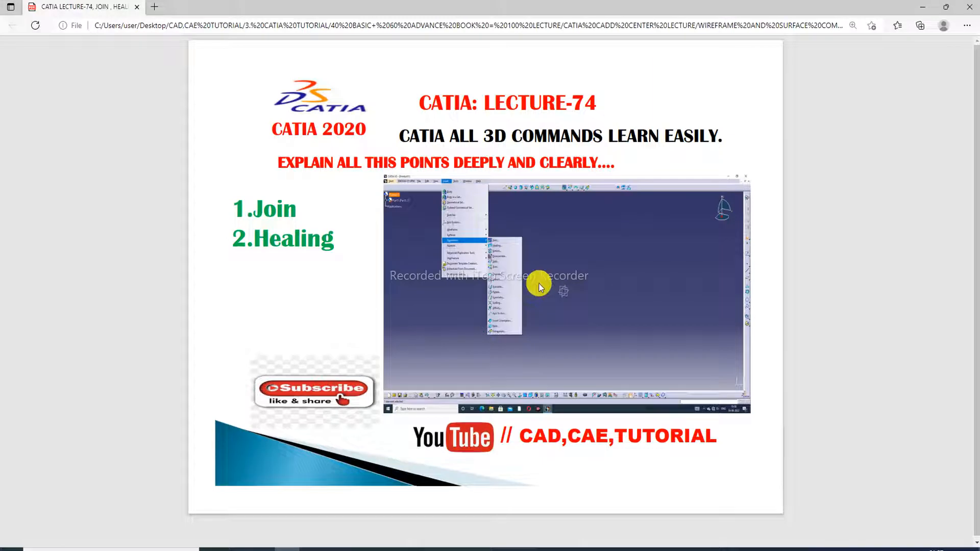